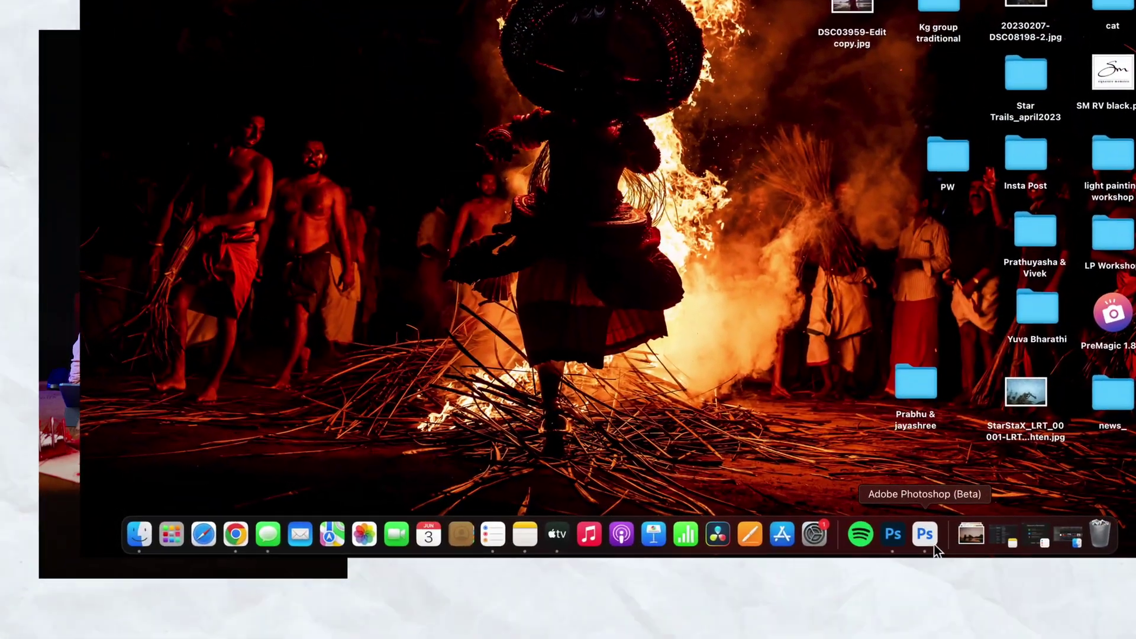
Step: Launch Photoshop (Beta) and drag DSC03959-Edit copy.jpg from the desktop onto its icon to open it
left_click(934, 544)
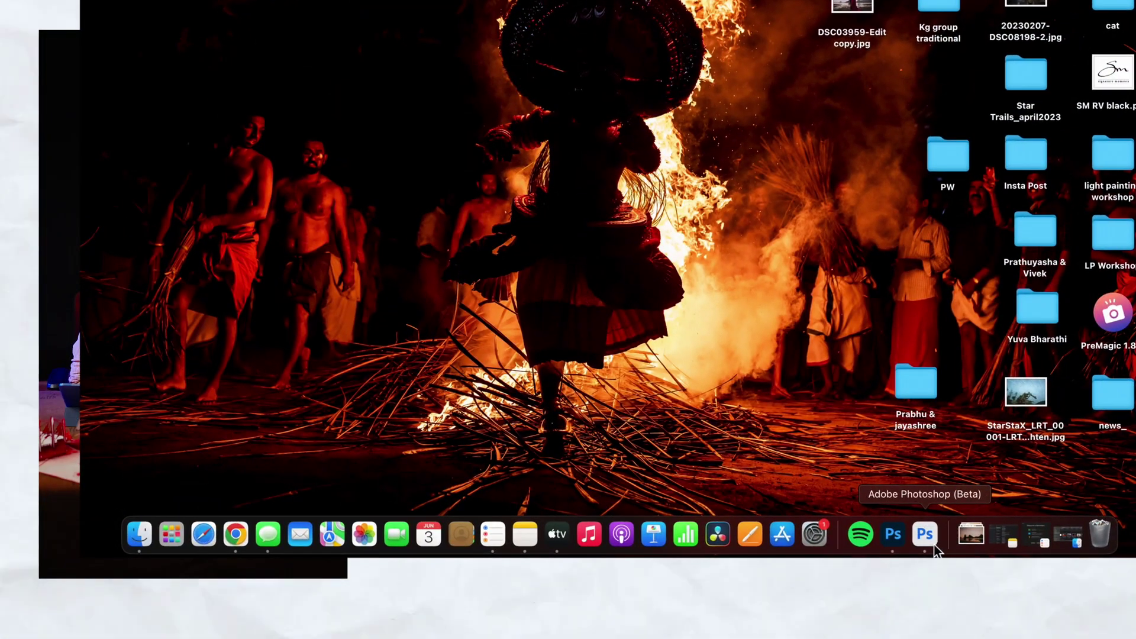
key("ctrl+Right")
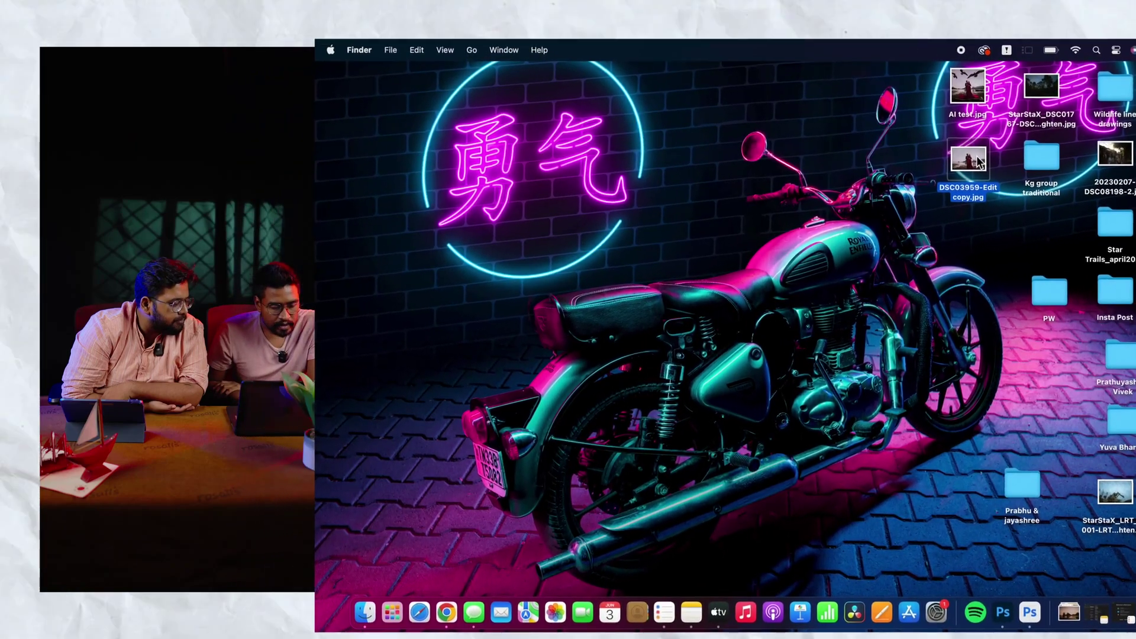
left_click_drag(882, 173, 594, 225)
left_click_drag(707, 208, 718, 274)
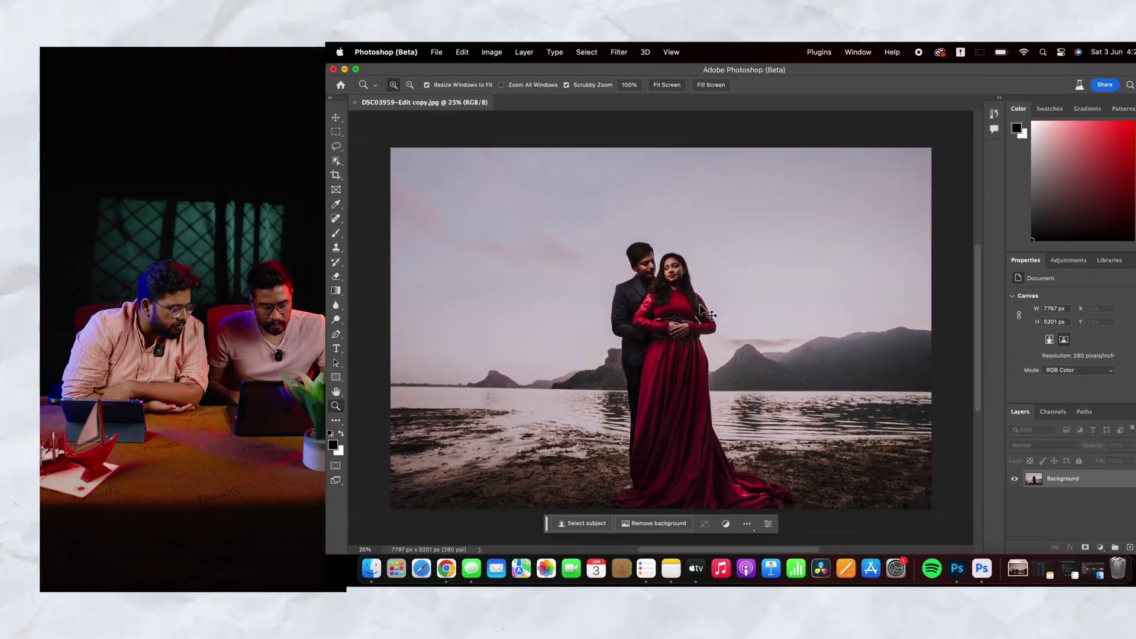
Step: Duplicate the background as Layer 1 and confirm the image is 7797 × 5201 px in Image Size
key("super+j")
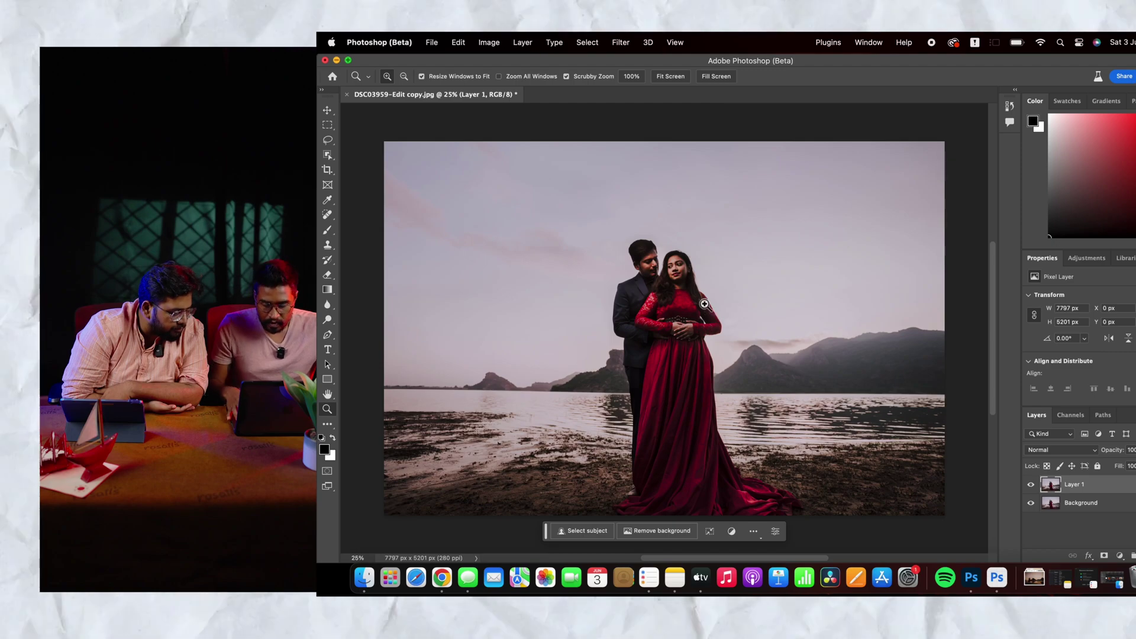
key("super+minus")
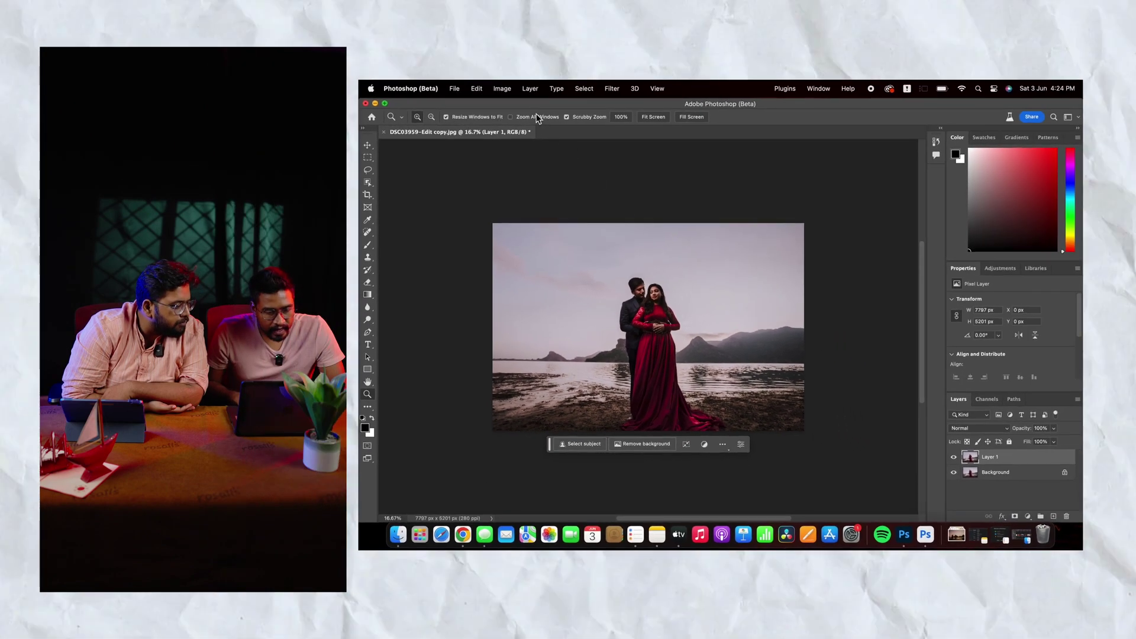
left_click(502, 88)
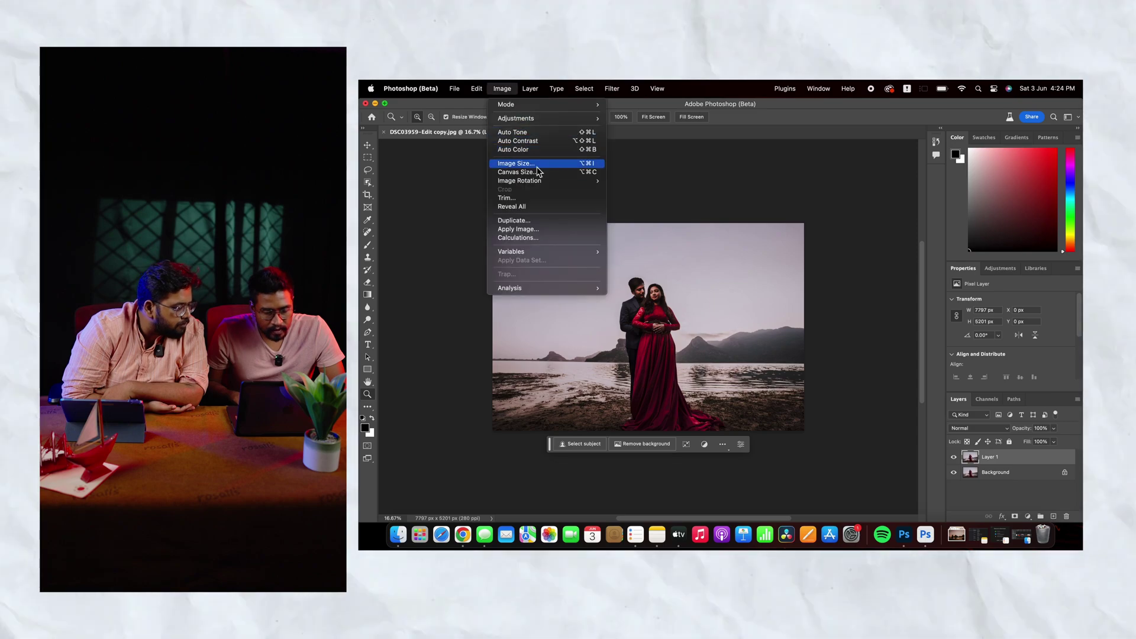
left_click(516, 163)
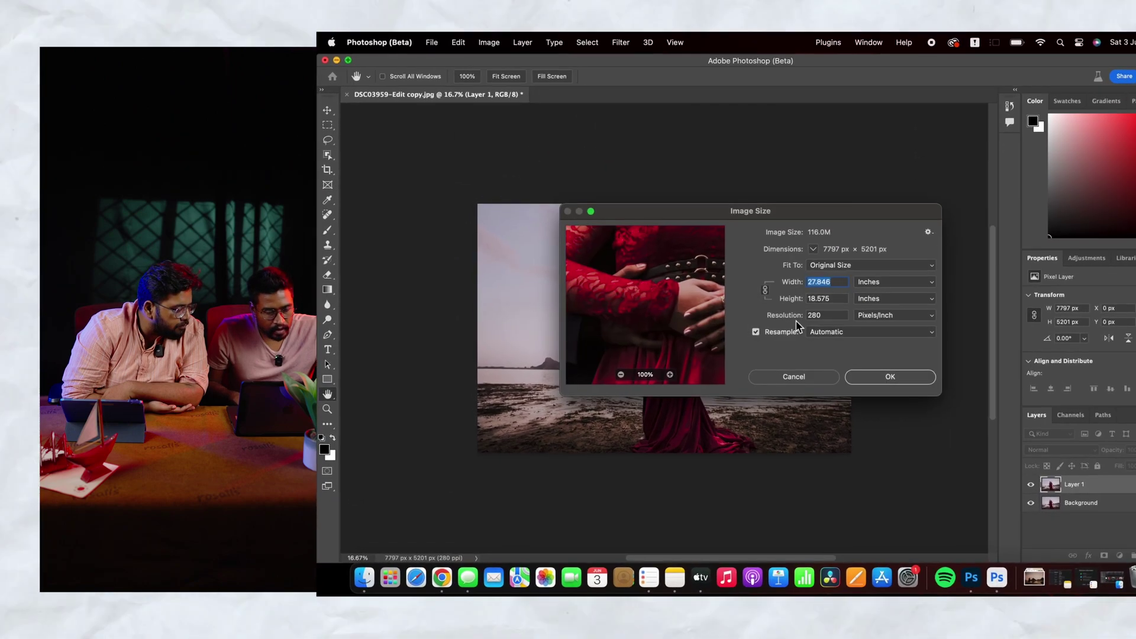
left_click(875, 378)
key("z")
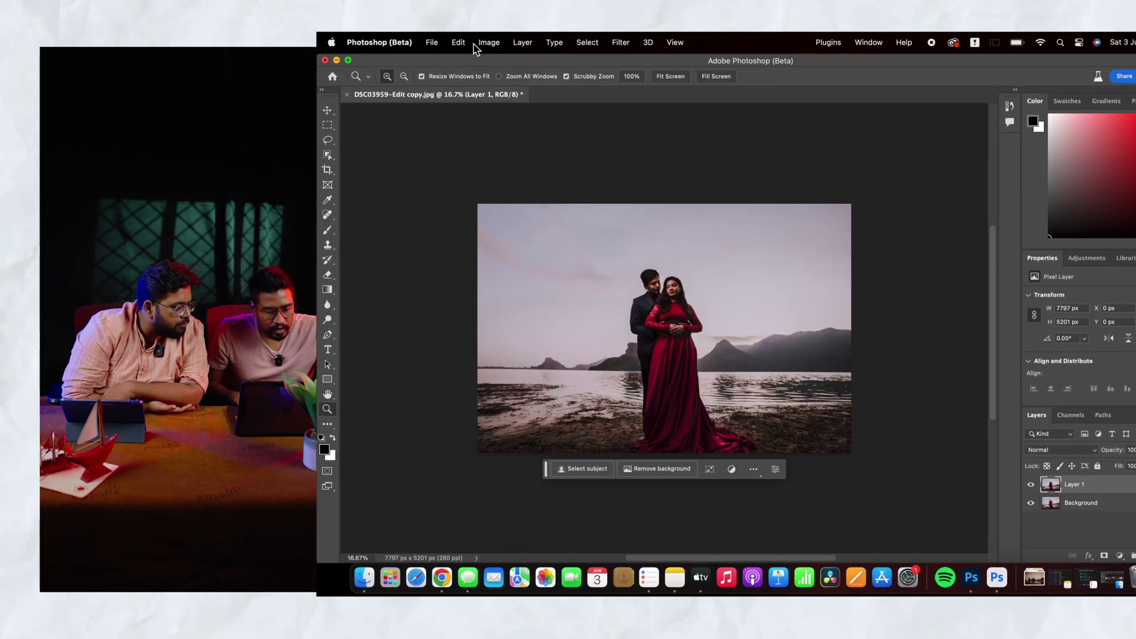
left_click(482, 43)
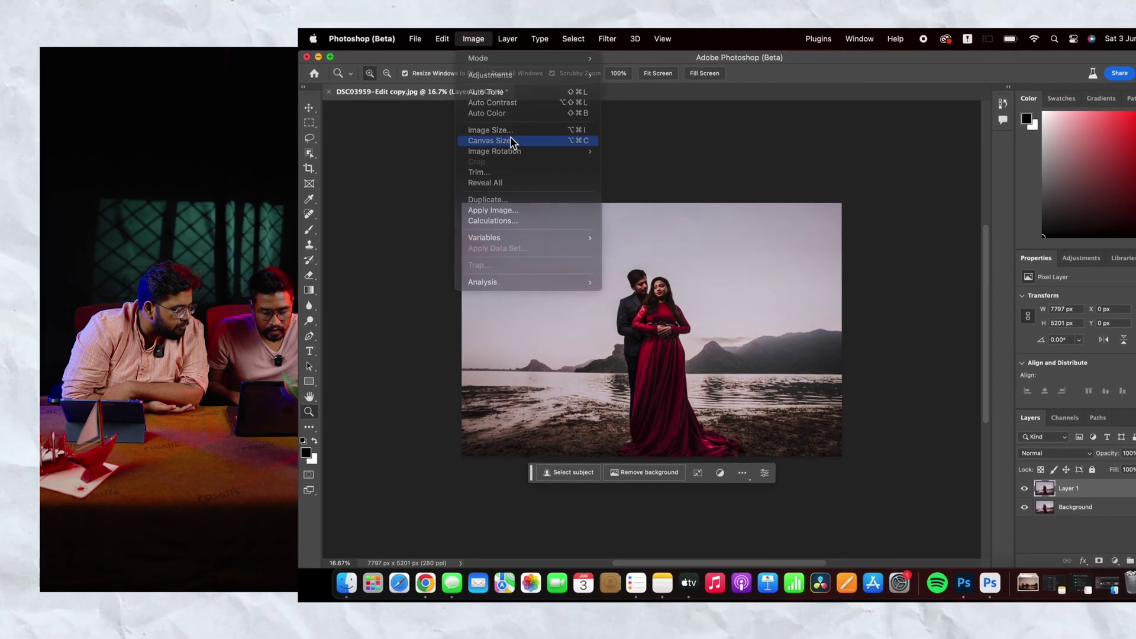
left_click(512, 142)
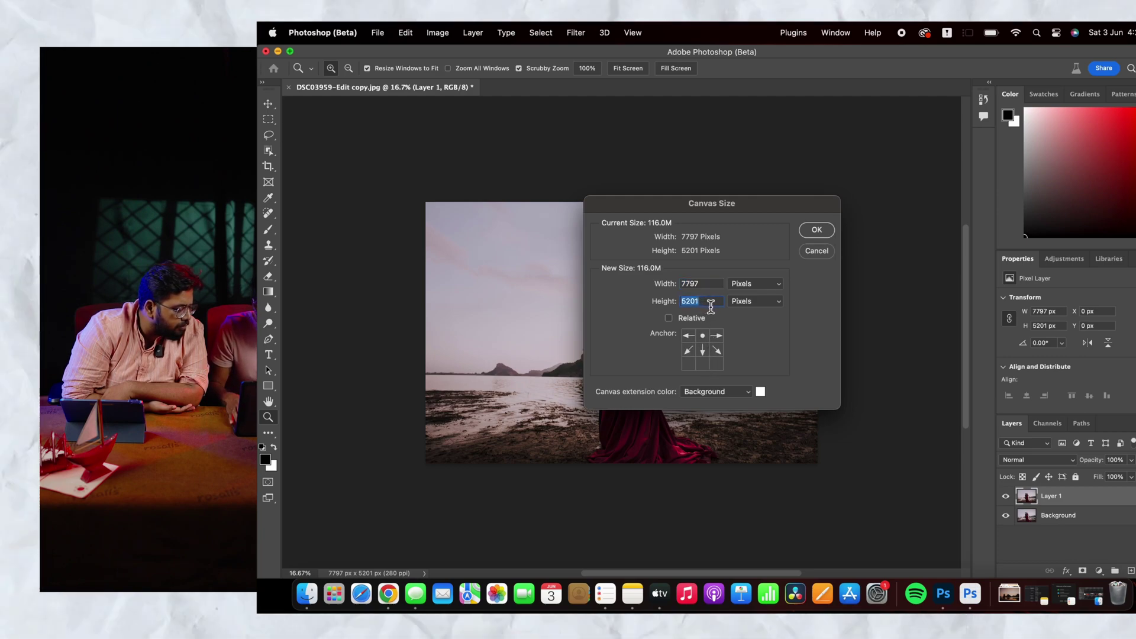
Step: Change the canvas Height to 6500 pixels and apply it
key("BackSpace")
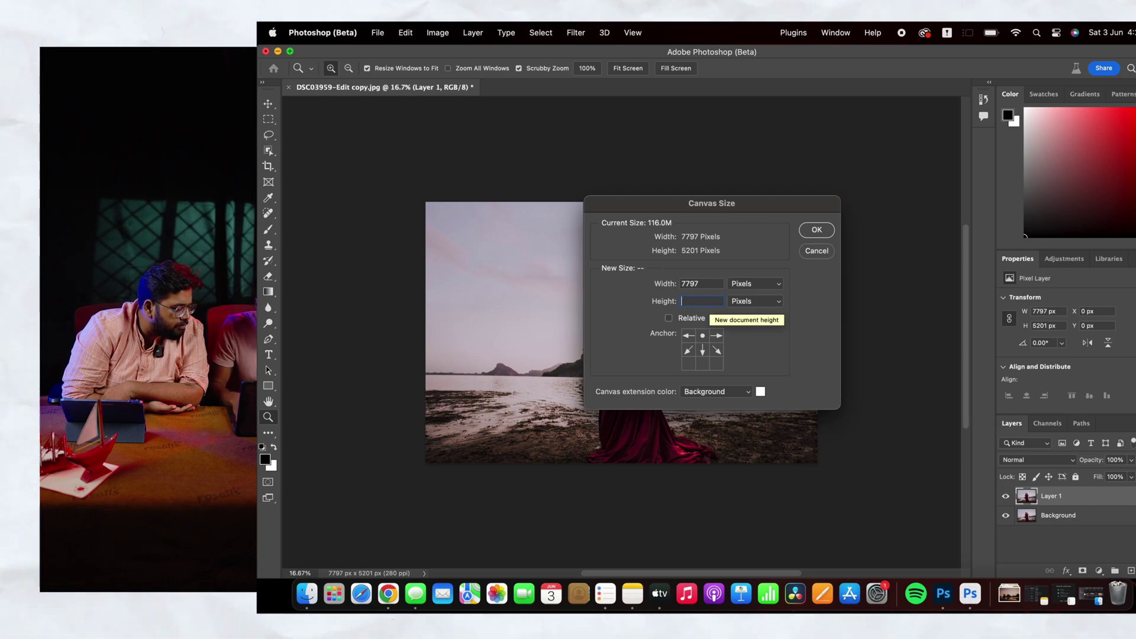
type("6500")
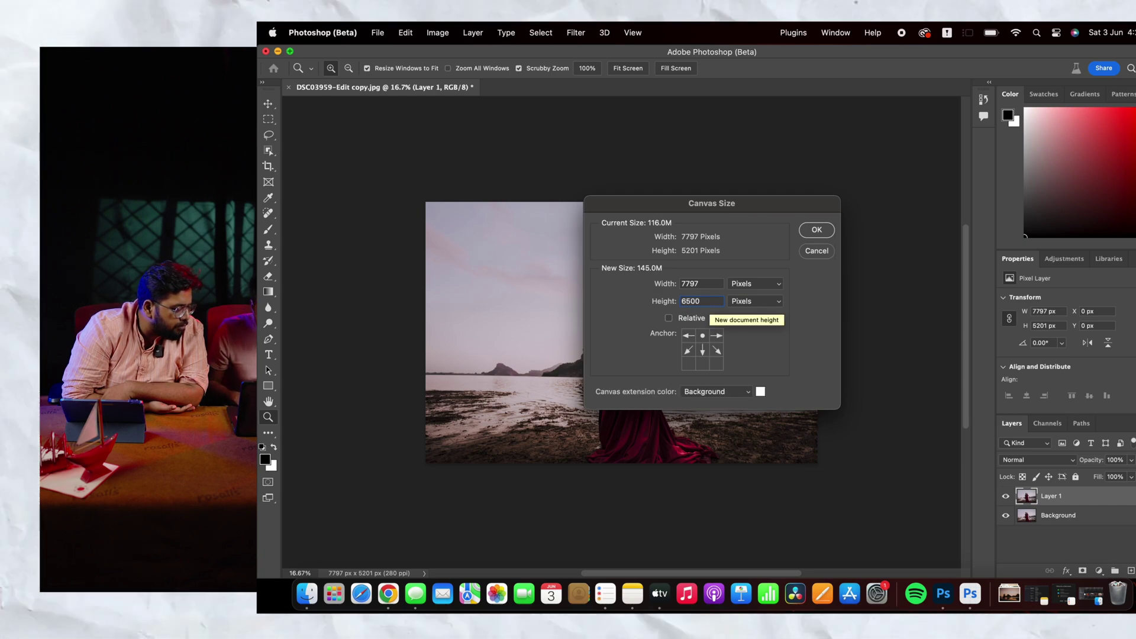
left_click(817, 231)
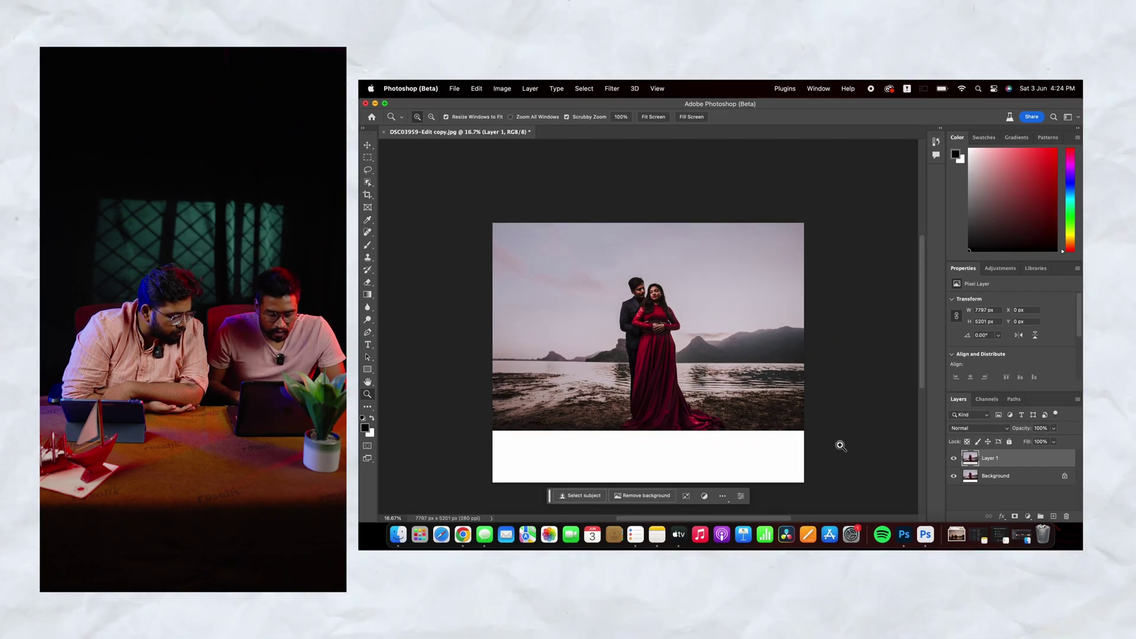
Step: Marquee-select the white strip below the photo and run Generative Fill with a blank prompt
key("m")
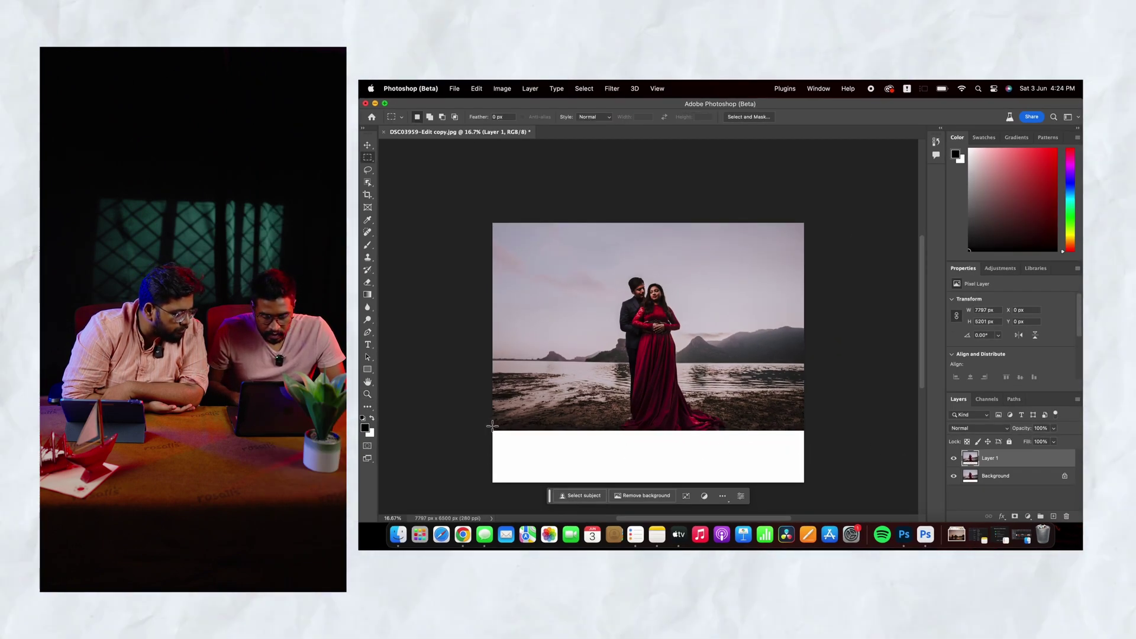
left_click_drag(493, 424, 814, 500)
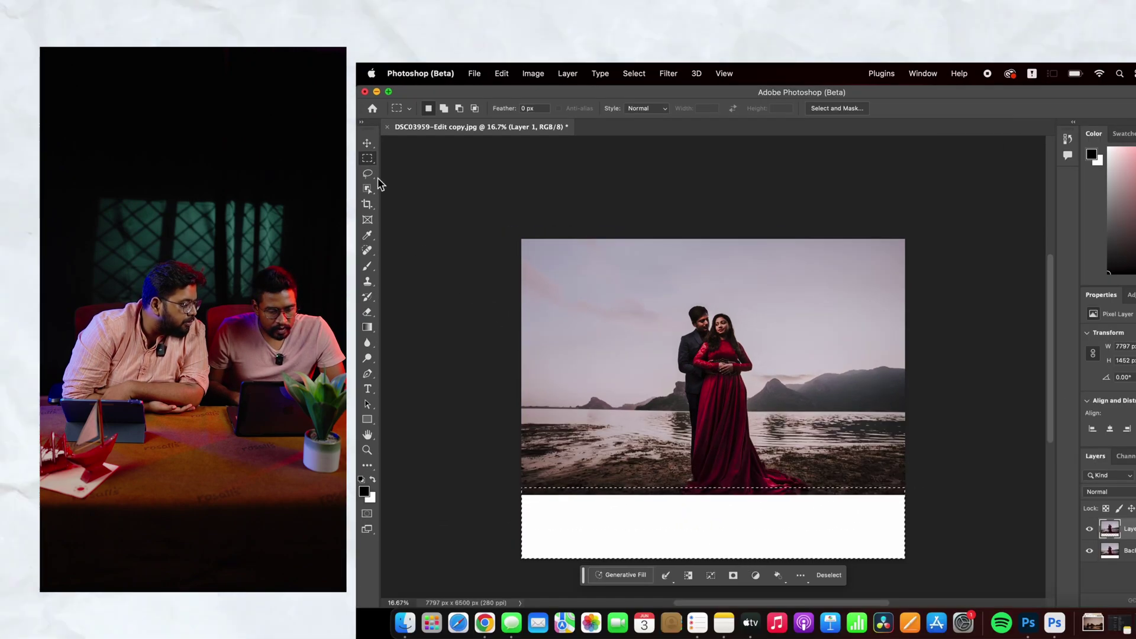
right_click(373, 161)
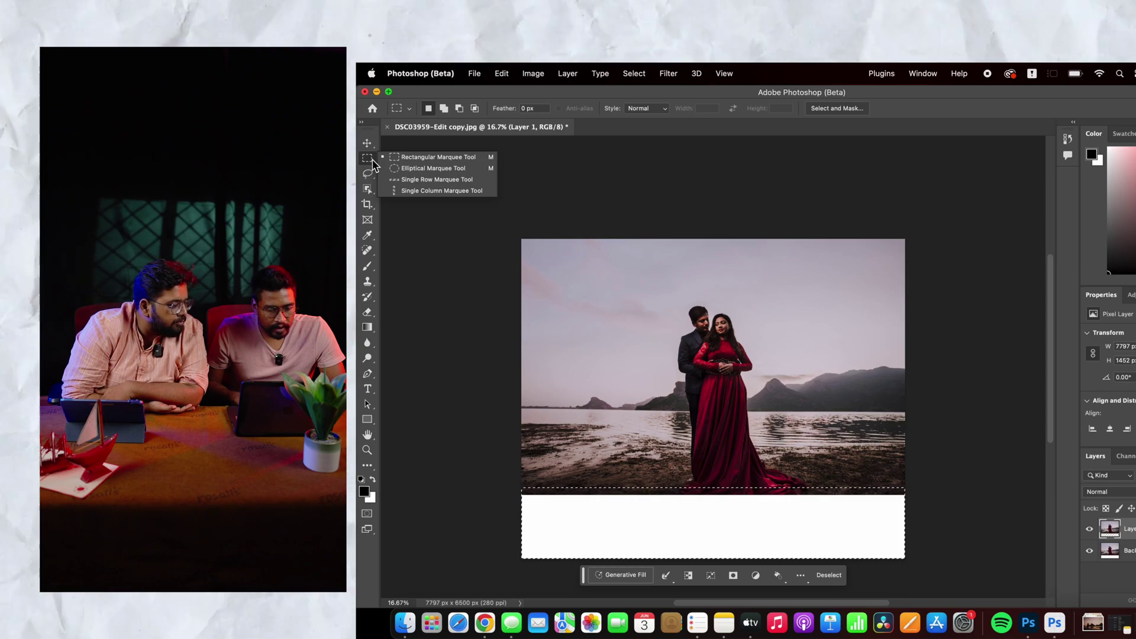
left_click(384, 157)
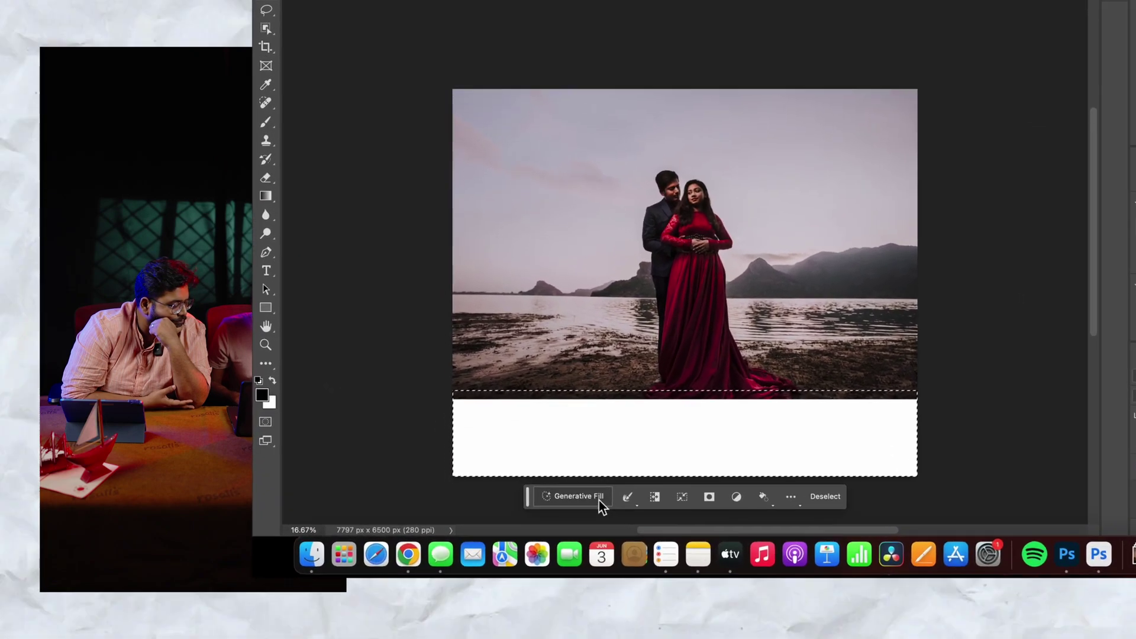
left_click(601, 506)
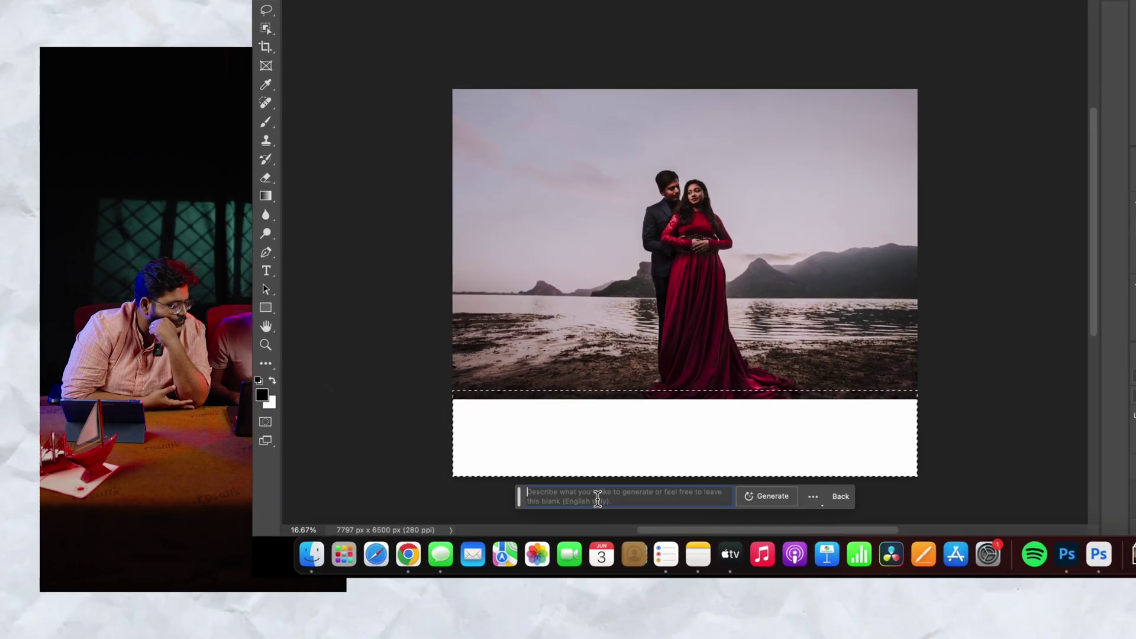
left_click(760, 497)
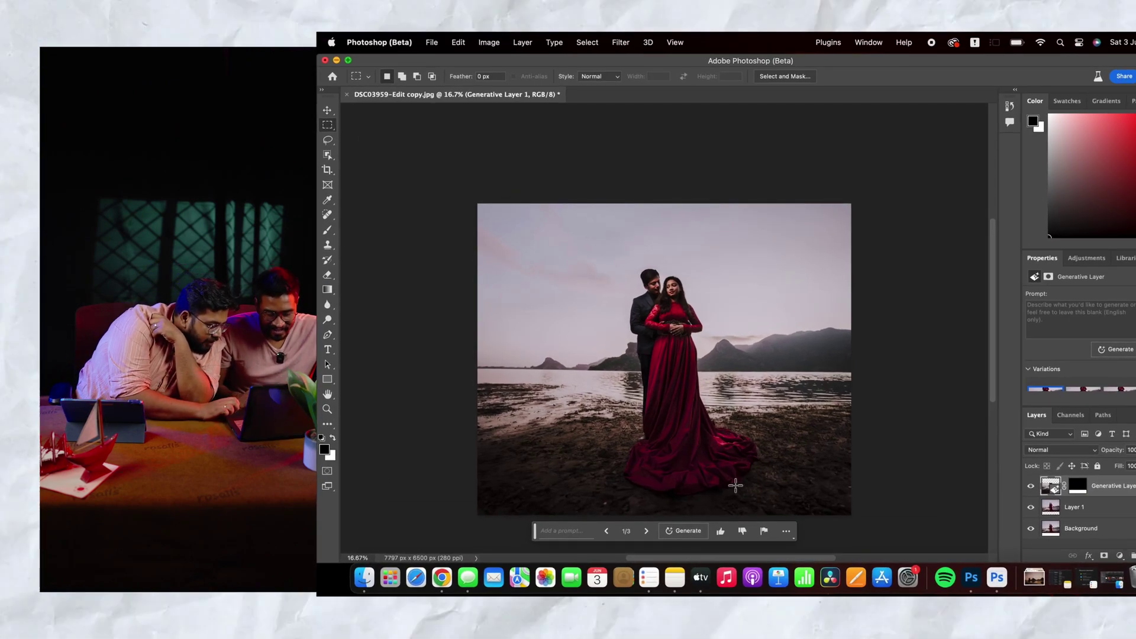
left_click(720, 479)
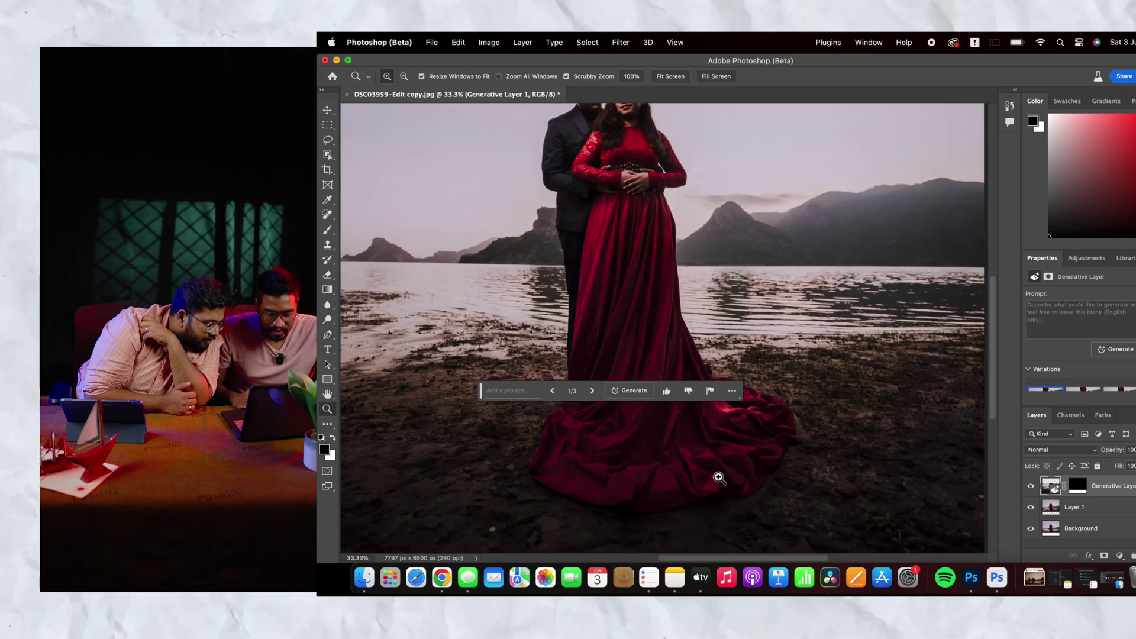
left_click_drag(708, 483, 832, 458)
right_click(816, 411)
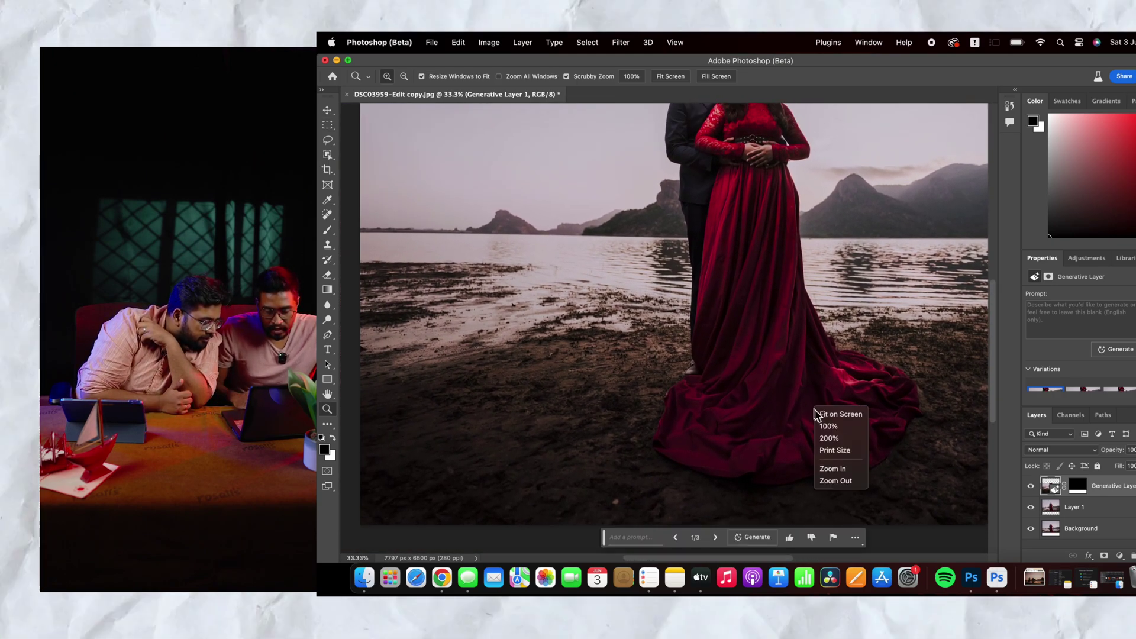
left_click(819, 413)
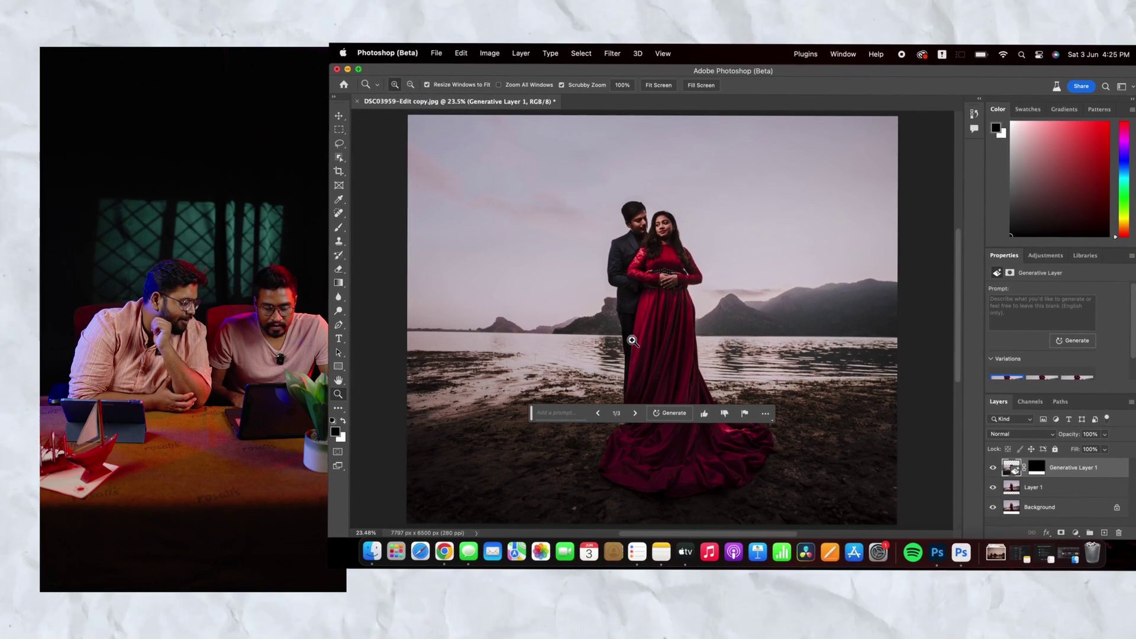
left_click(1030, 487)
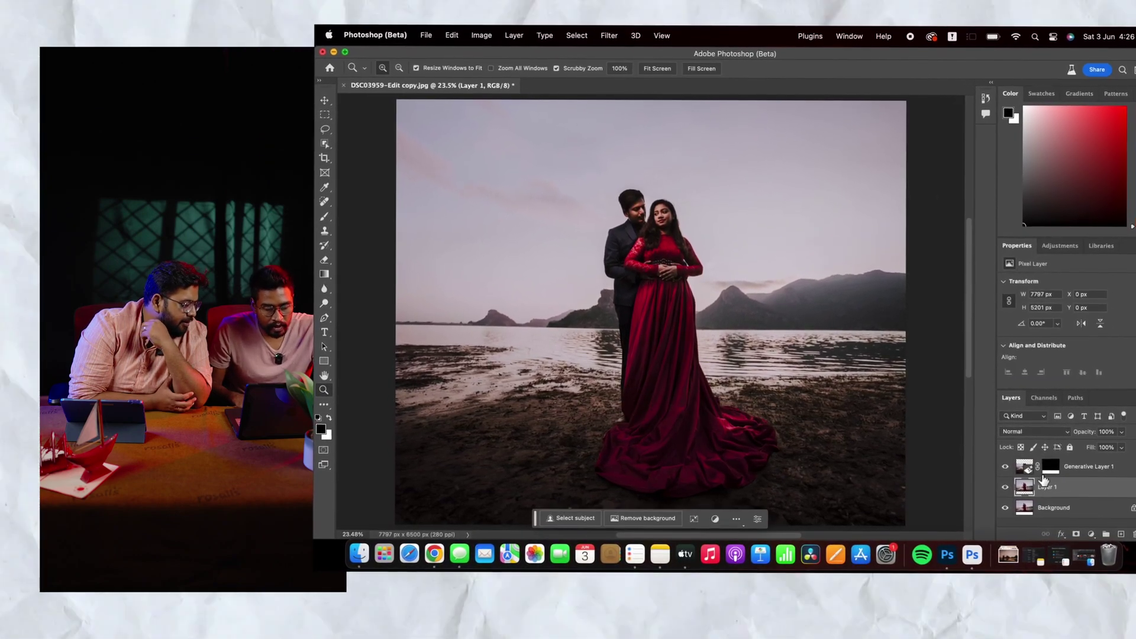
left_click(1030, 470)
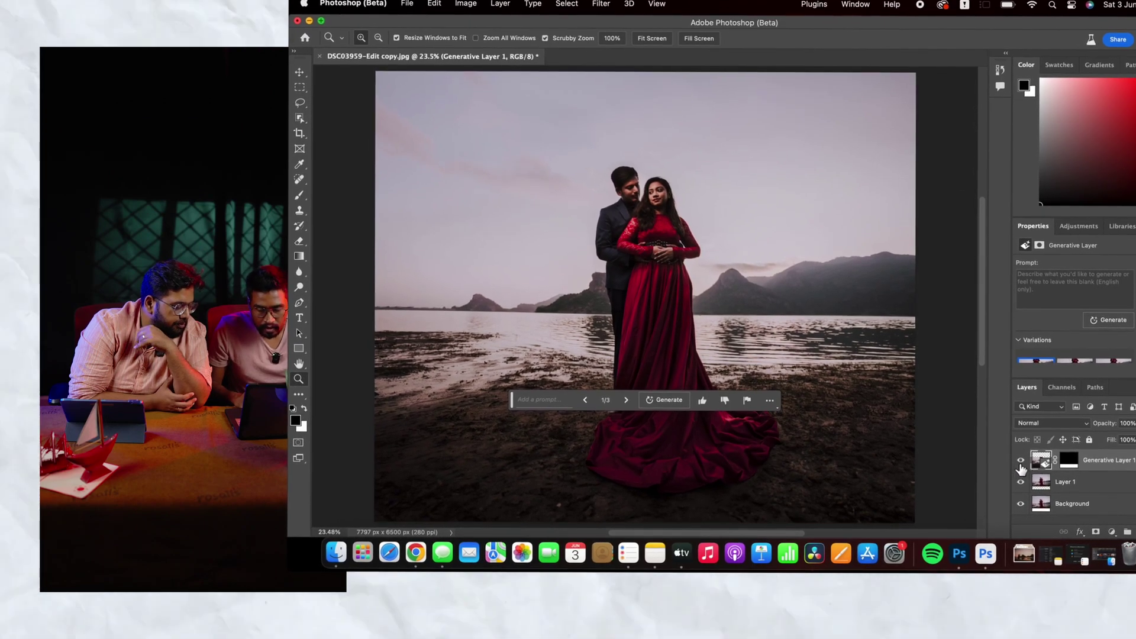
left_click(1021, 462)
left_click(1021, 462)
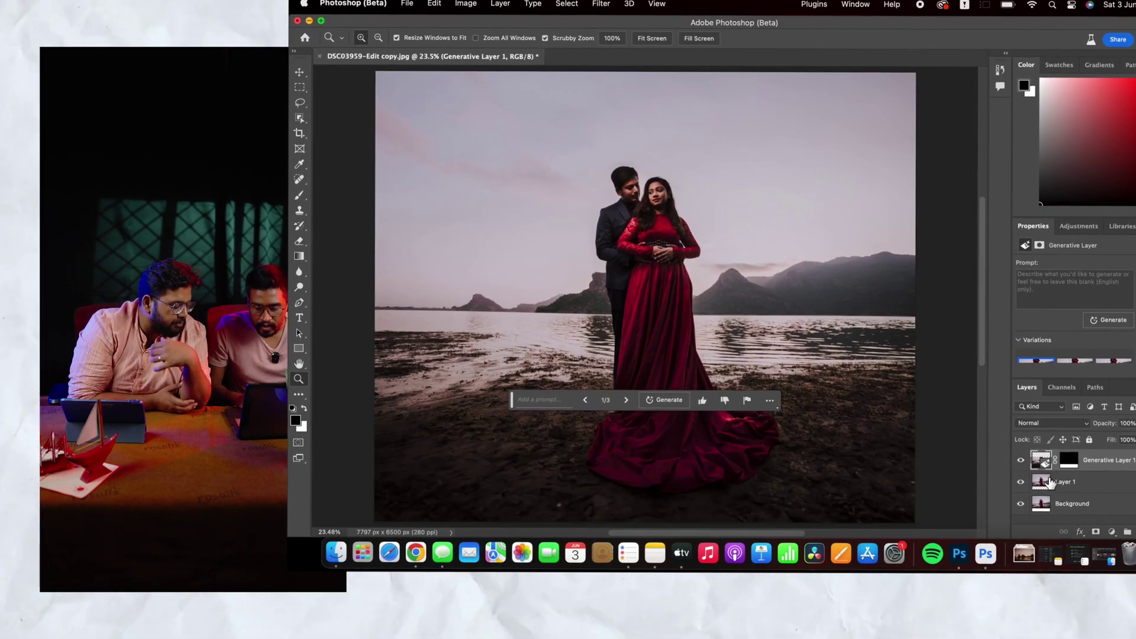
left_click(1020, 462)
left_click(1021, 463)
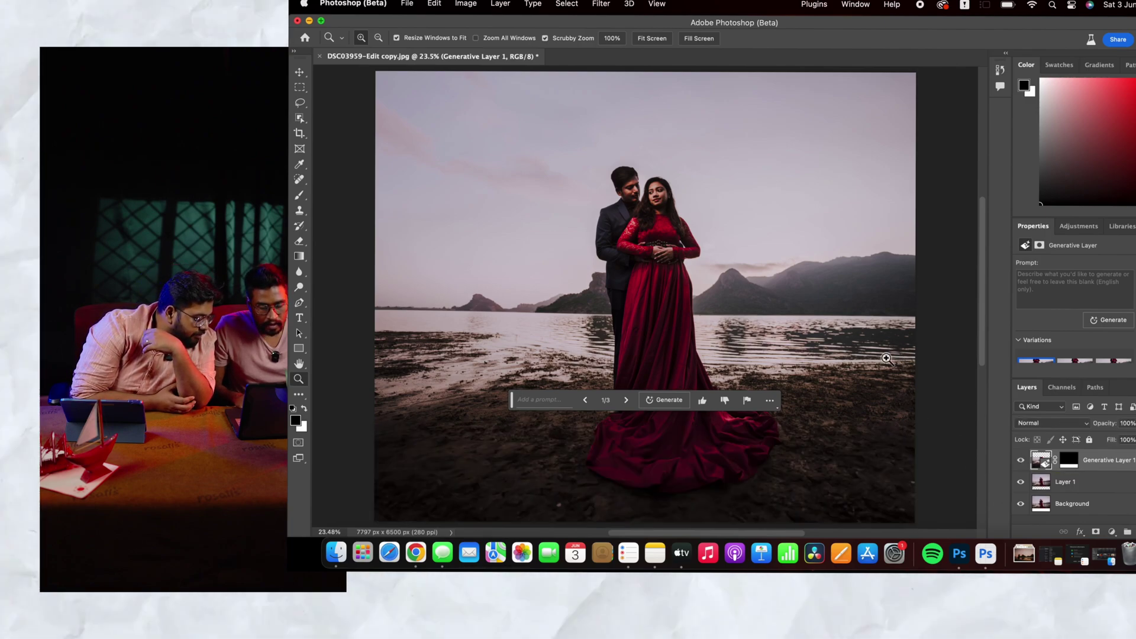
key("m")
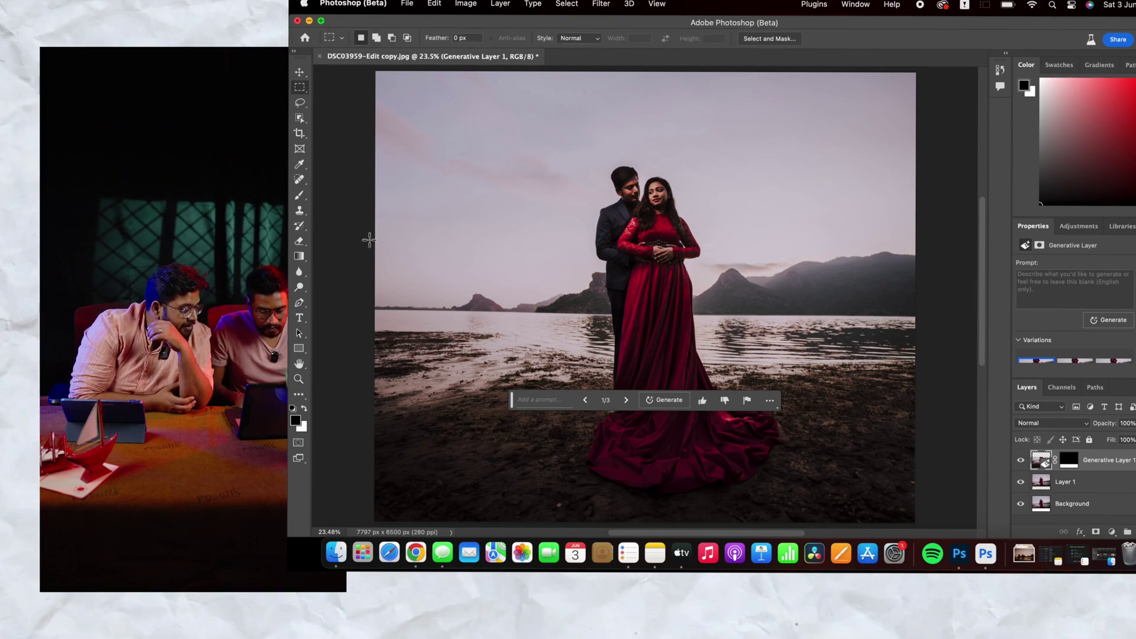
Step: Select the left side of the lake and generate 'mountains' there with Generative Fill
left_click_drag(367, 225, 570, 327)
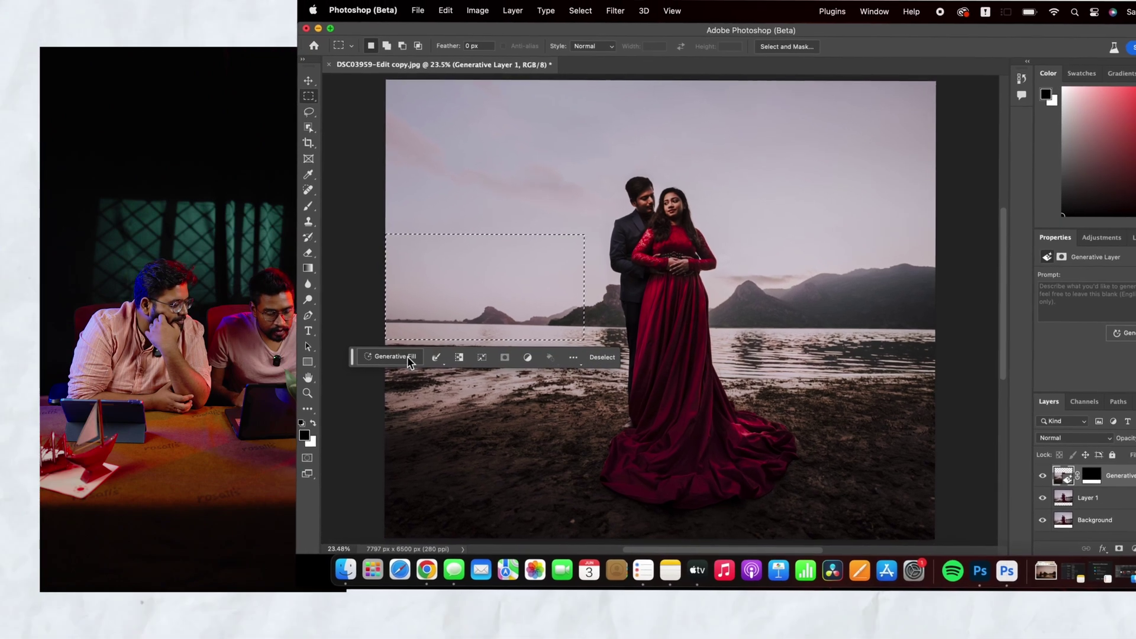
left_click(395, 345)
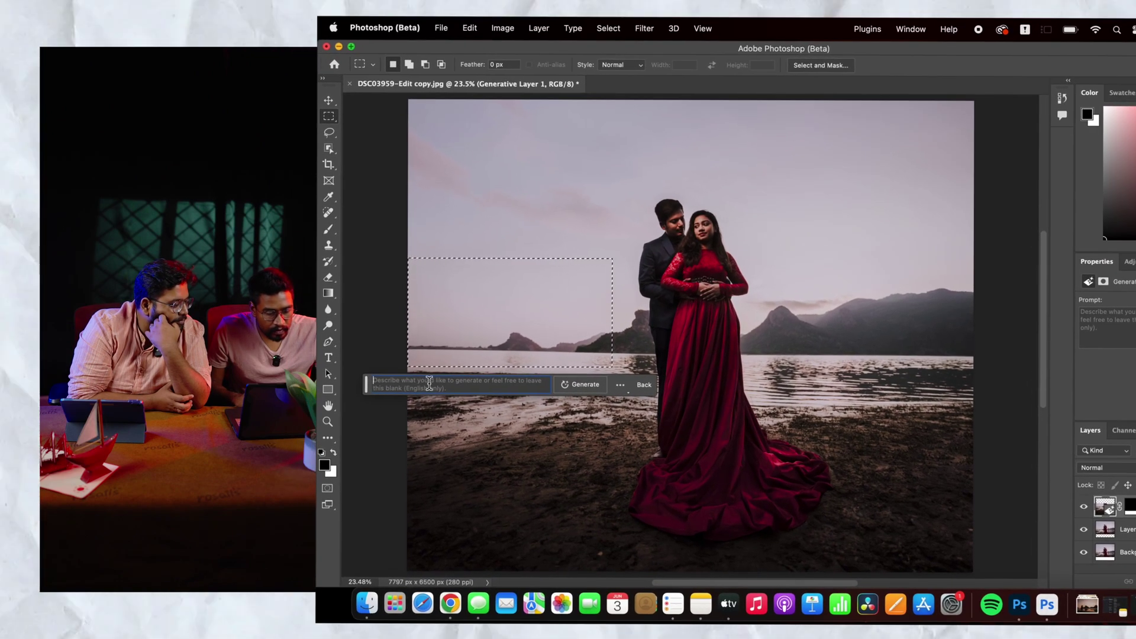
type("mountains")
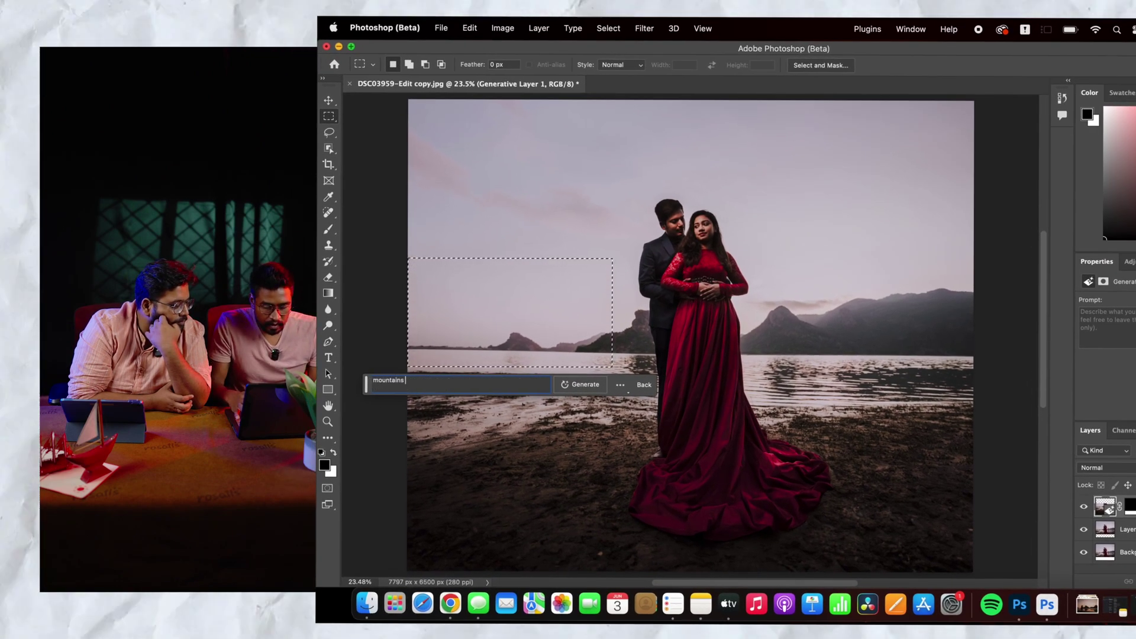
left_click(583, 385)
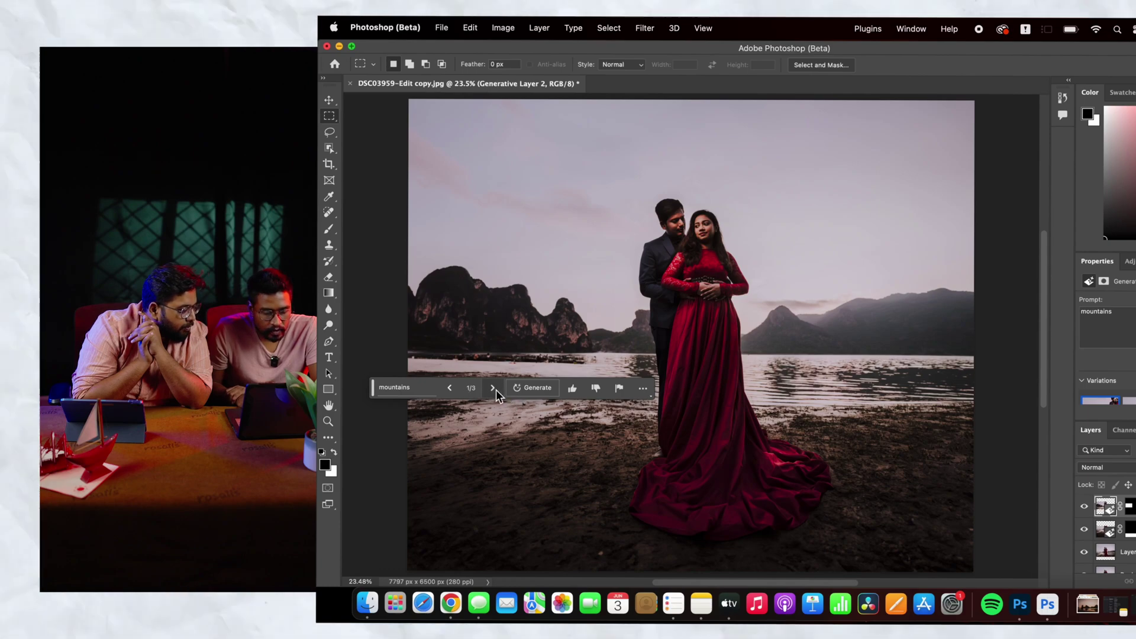
Step: Compare the mountains variations and settle on variation 3 of 3
left_click(493, 388)
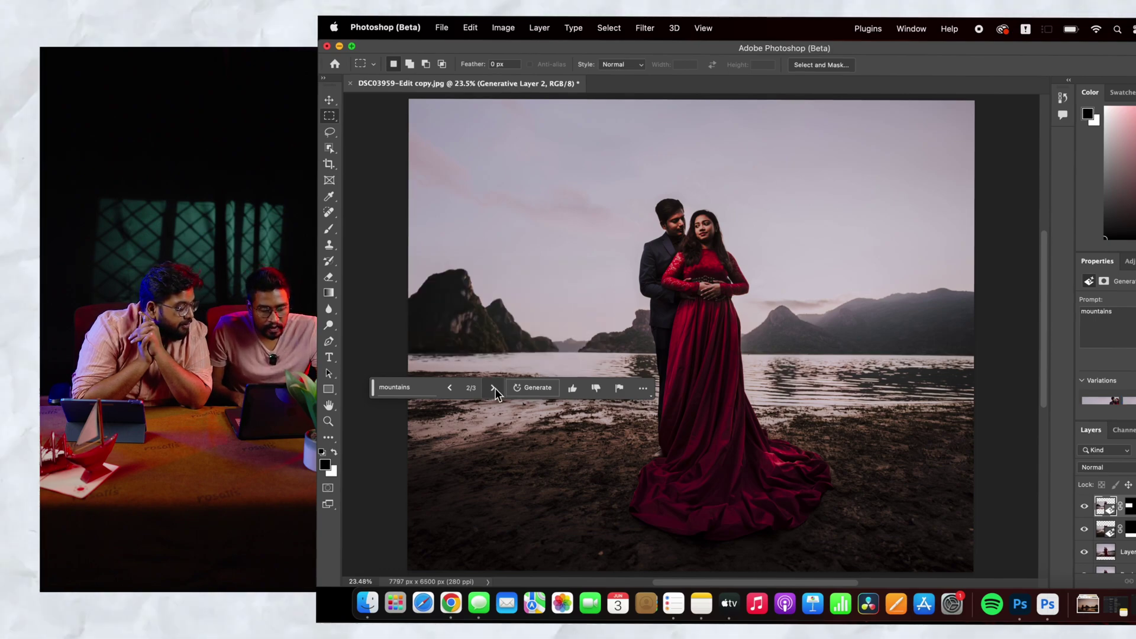
left_click(456, 389)
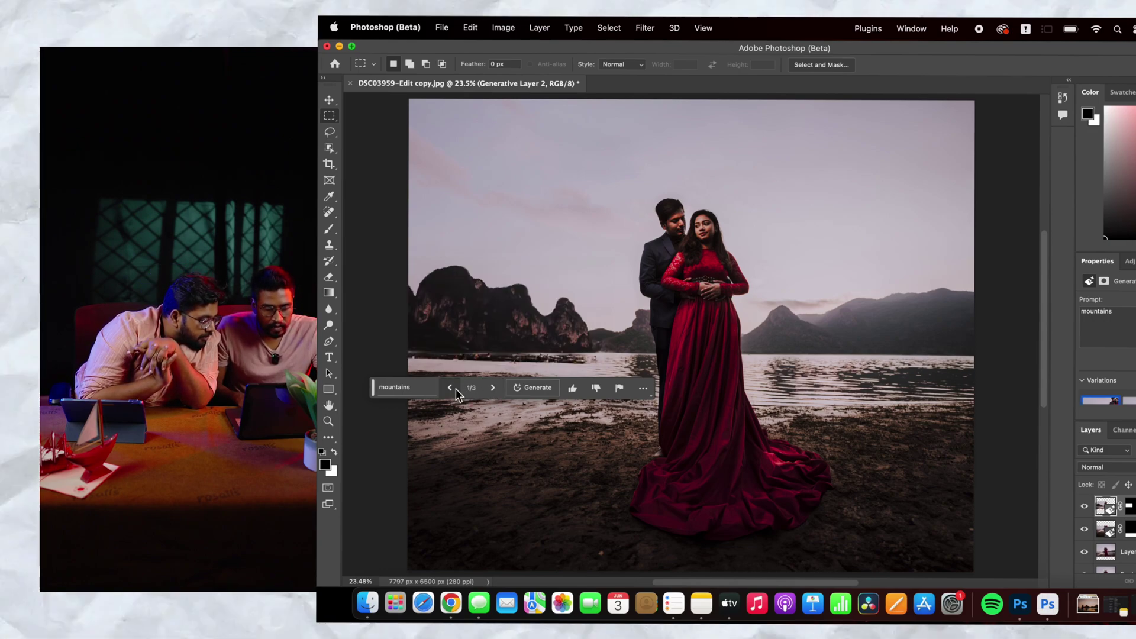
left_click(497, 388)
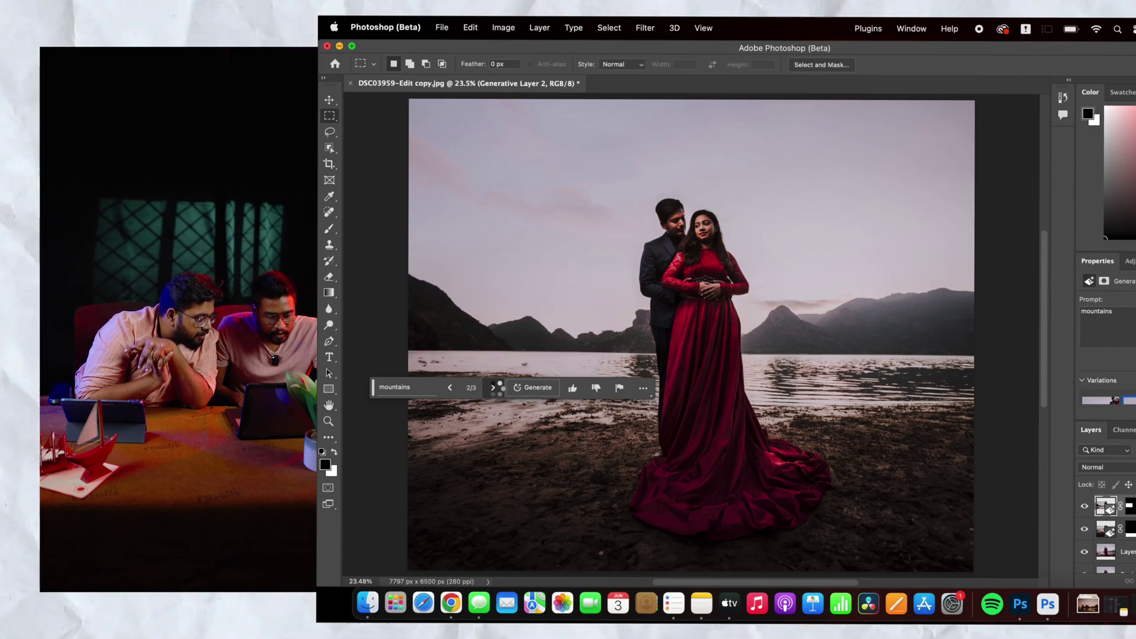
left_click(493, 387)
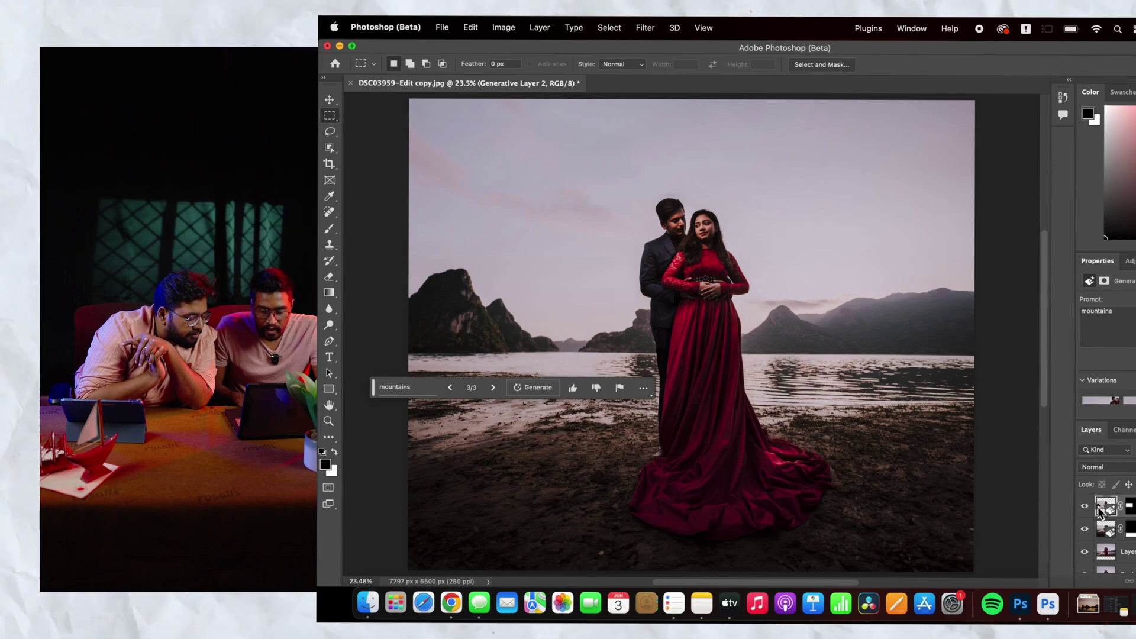
Step: Zoom out and select the lower-left foreground with the Rectangular Marquee
key("ctrl+minus")
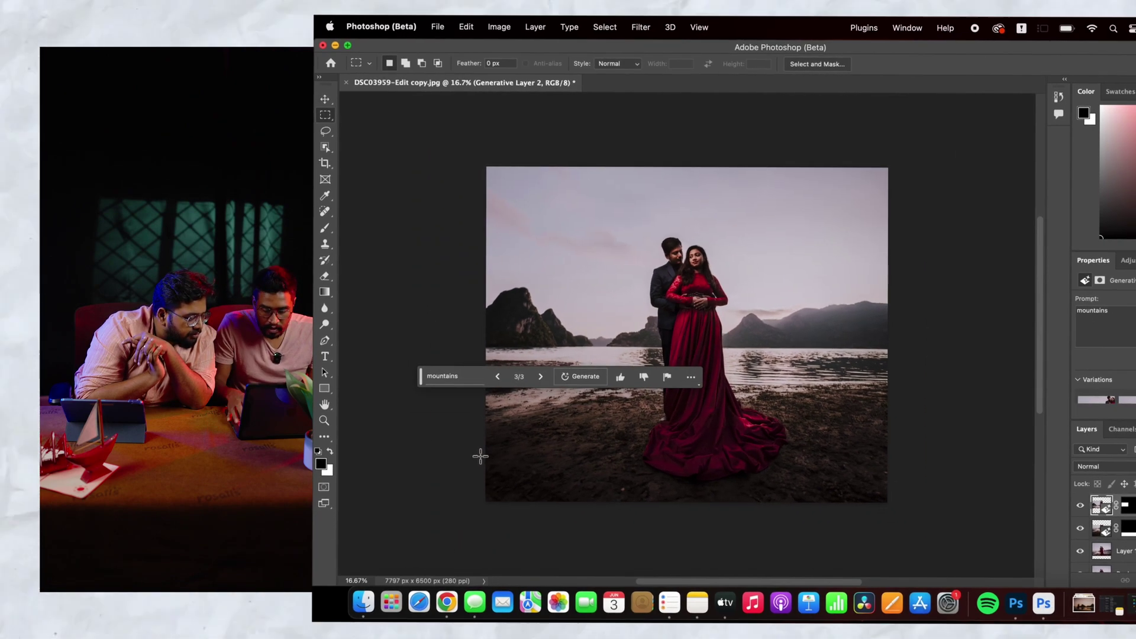
left_click_drag(484, 448, 463, 435)
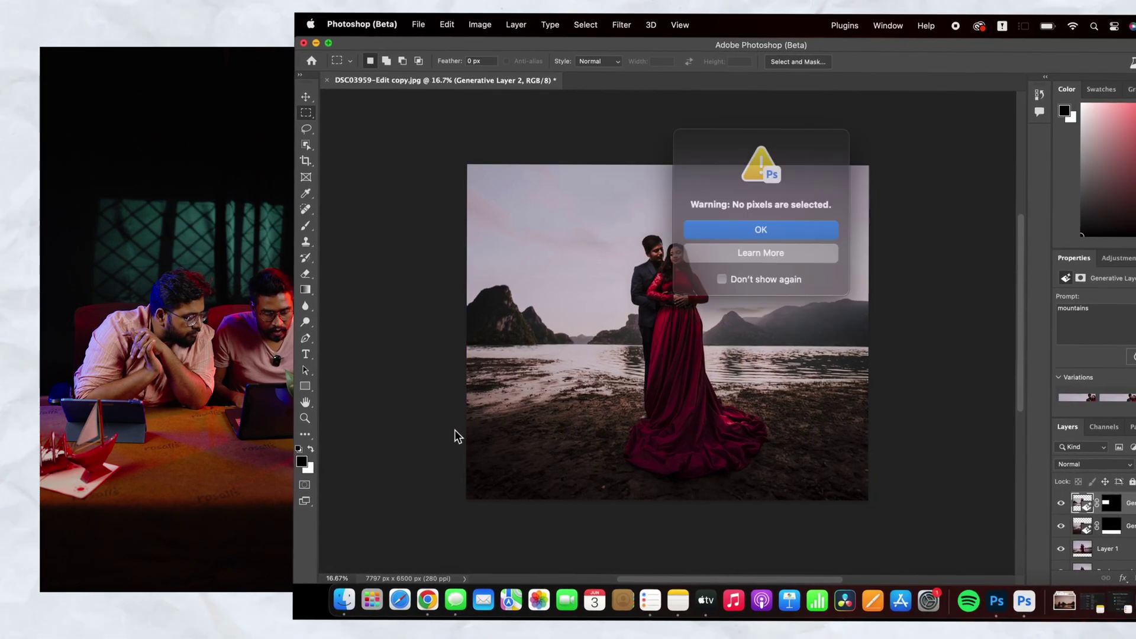
left_click(747, 229)
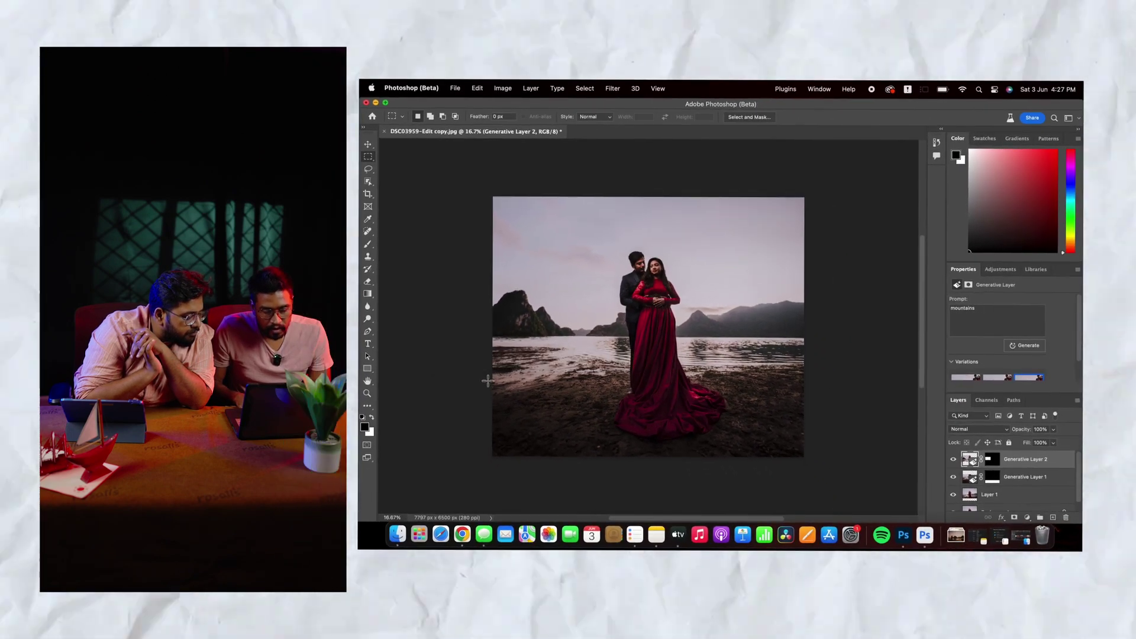
left_click_drag(453, 400, 596, 473)
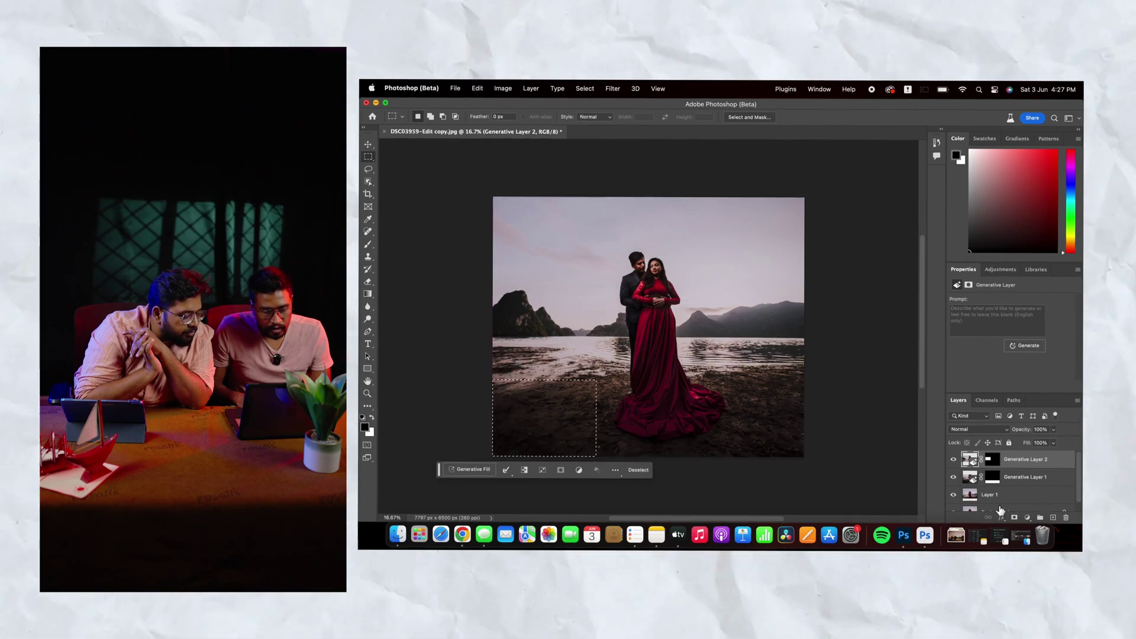
Step: With Layer 1 active, generate 'dead tree bark' in the lower-left selection and view another variation
left_click(1004, 496)
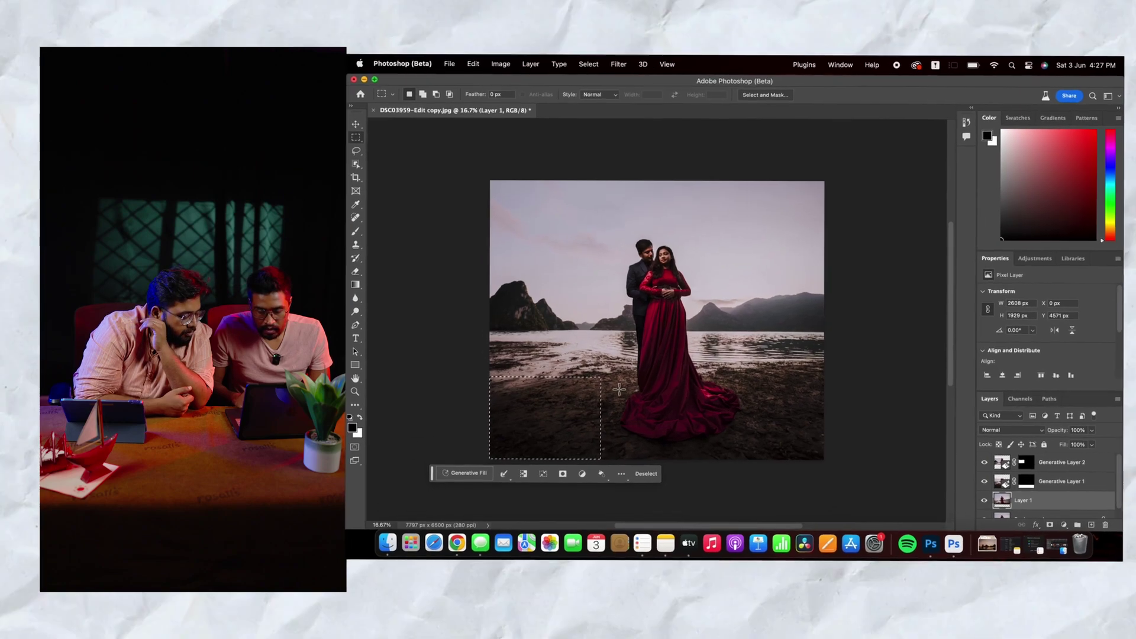
left_click(465, 473)
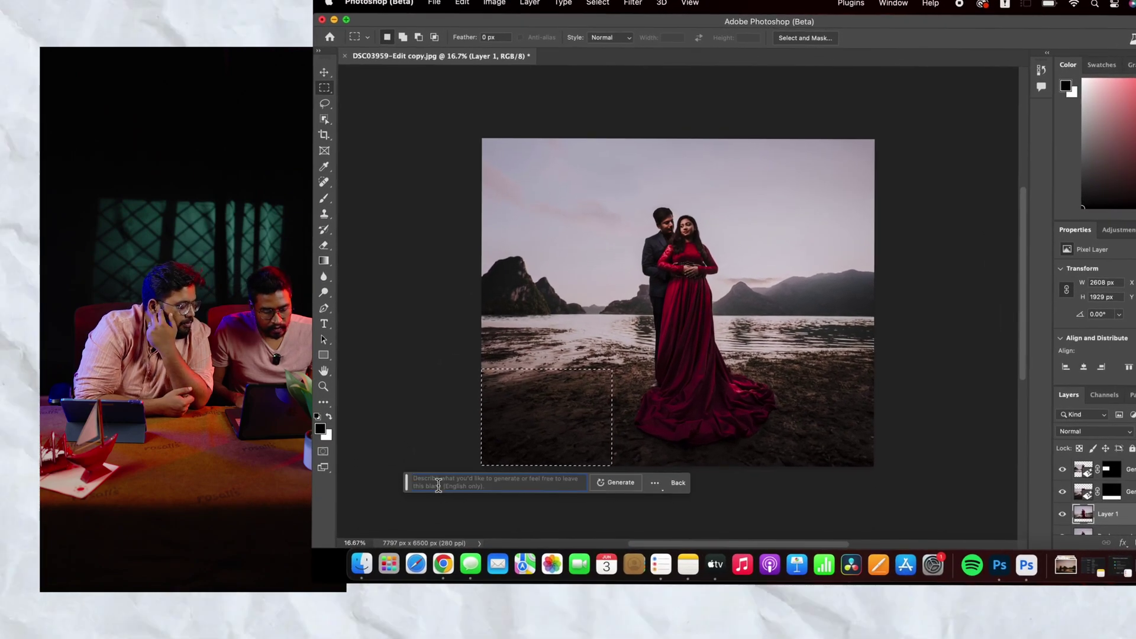
left_click(438, 486)
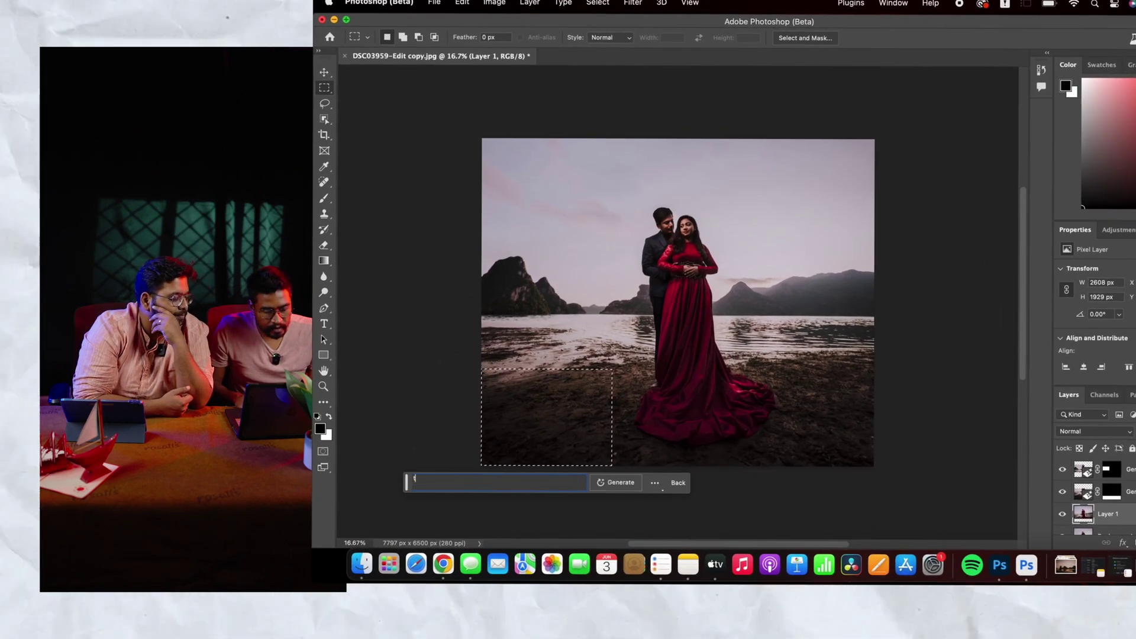
type("dea")
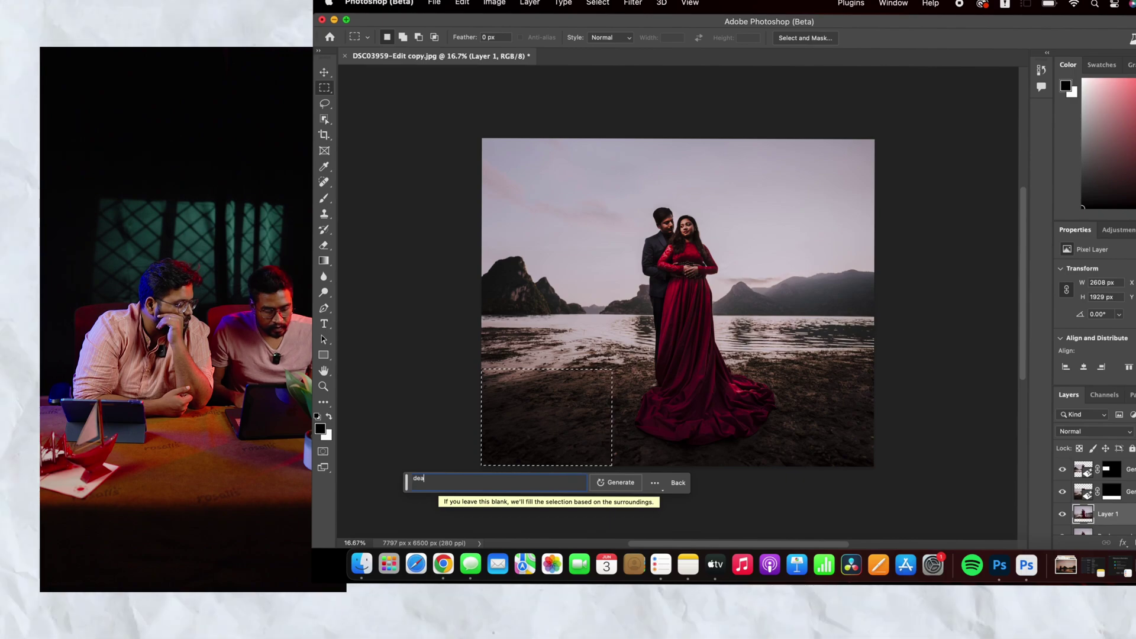
type("d tree bark")
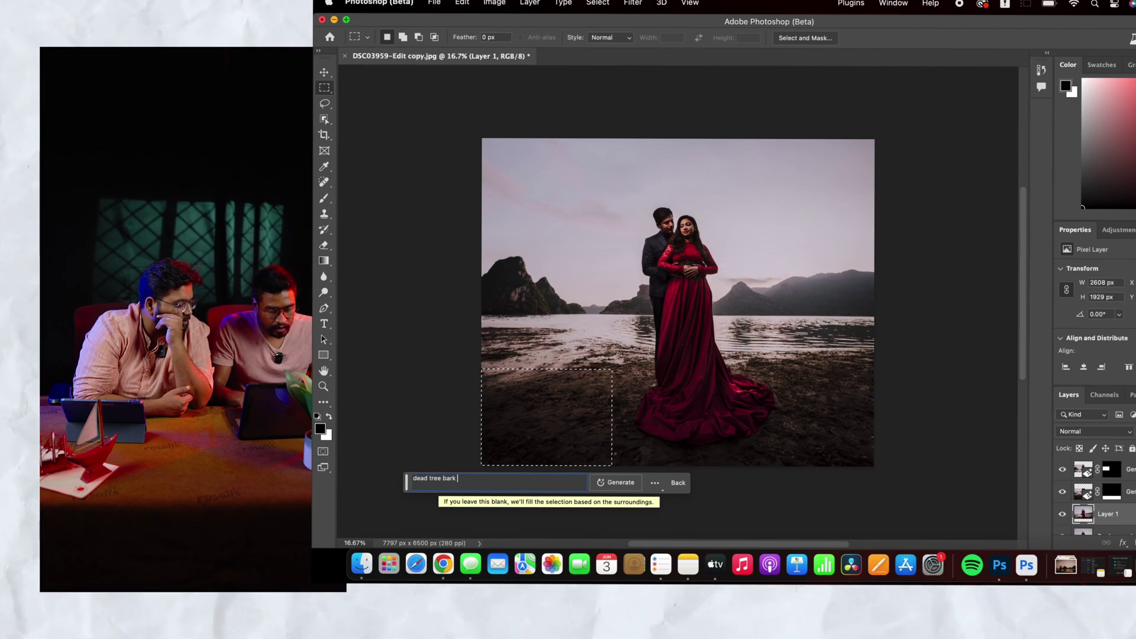
left_click(626, 483)
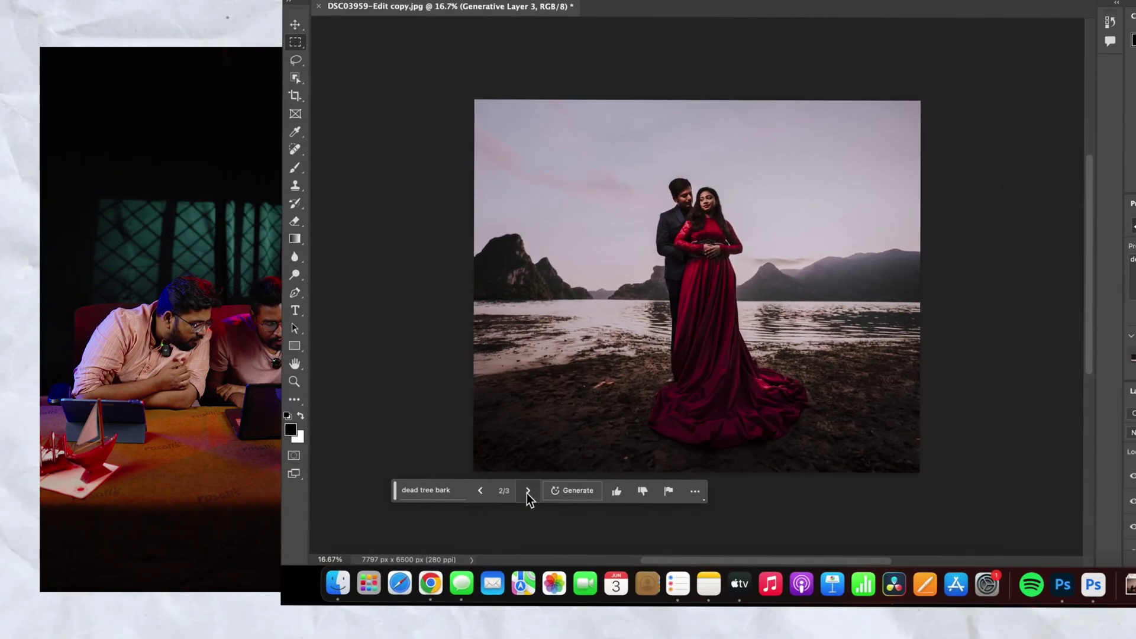
left_click(530, 467)
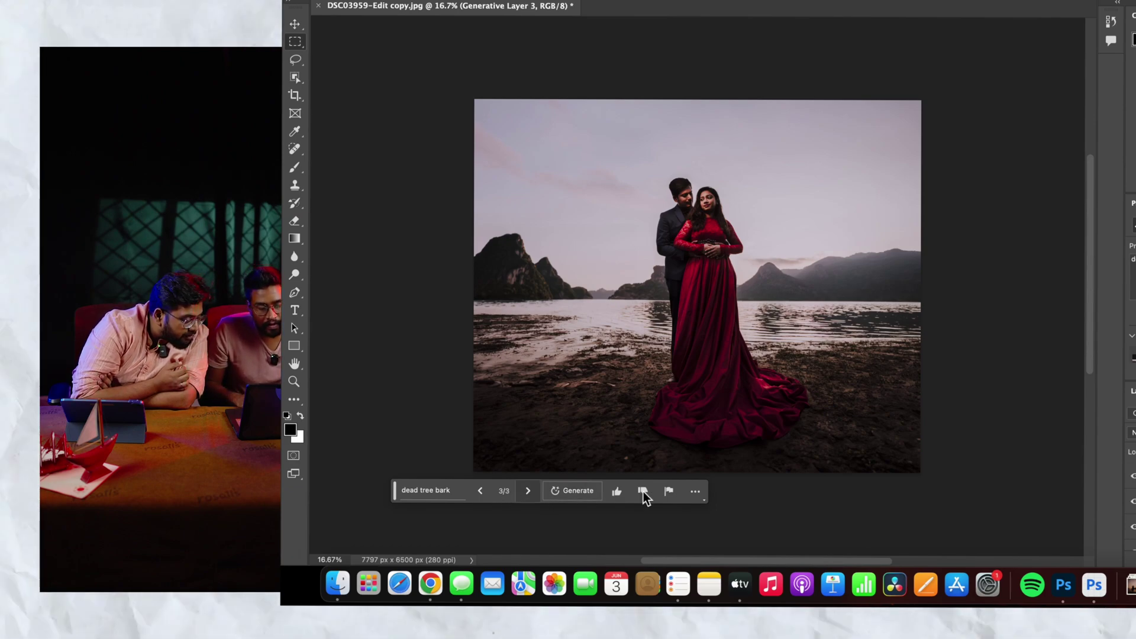
Step: Delete Generative Layer 3, then stamp the visible layers into a new Layer 2 above Generative Layer 2
scroll(779, 488, "down", 4)
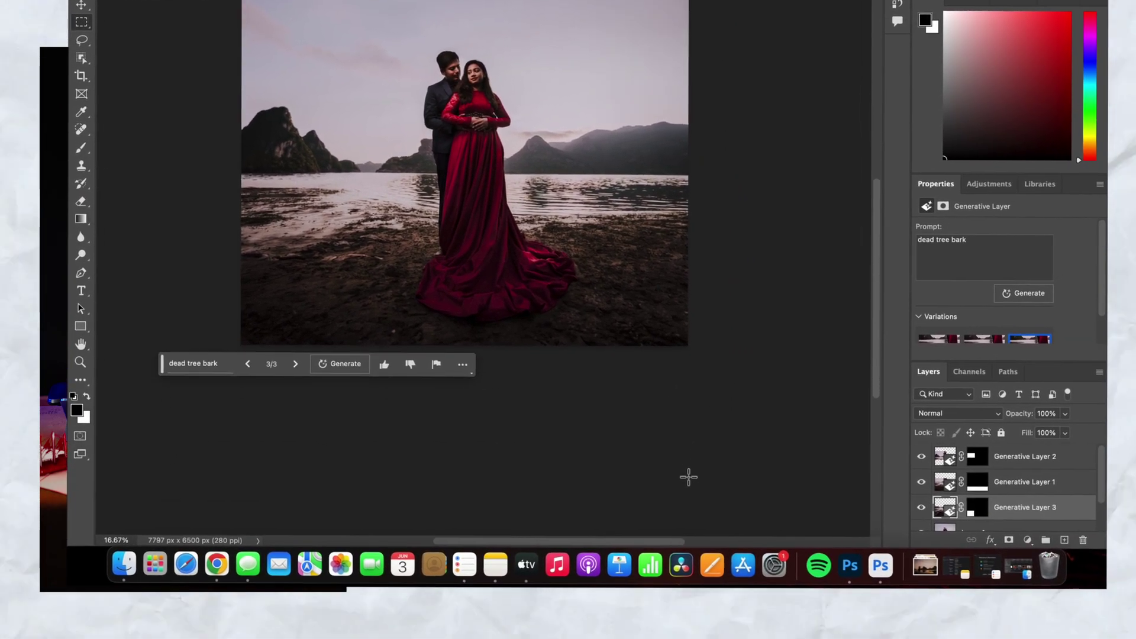
scroll(1018, 524, "down", 1)
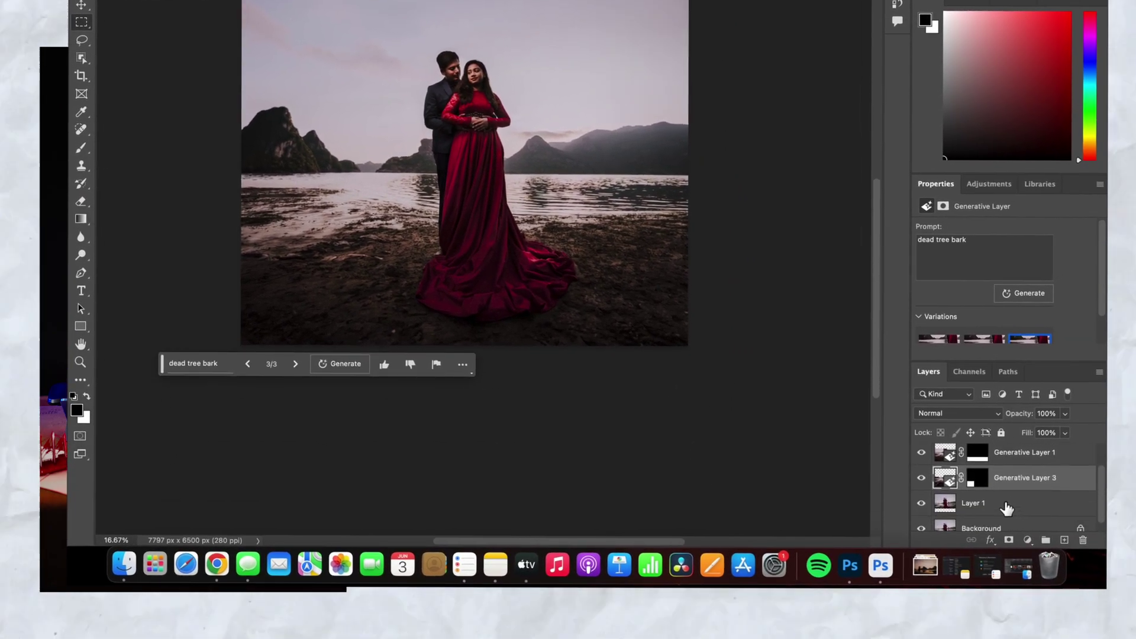
left_click(1006, 508)
left_click(949, 486)
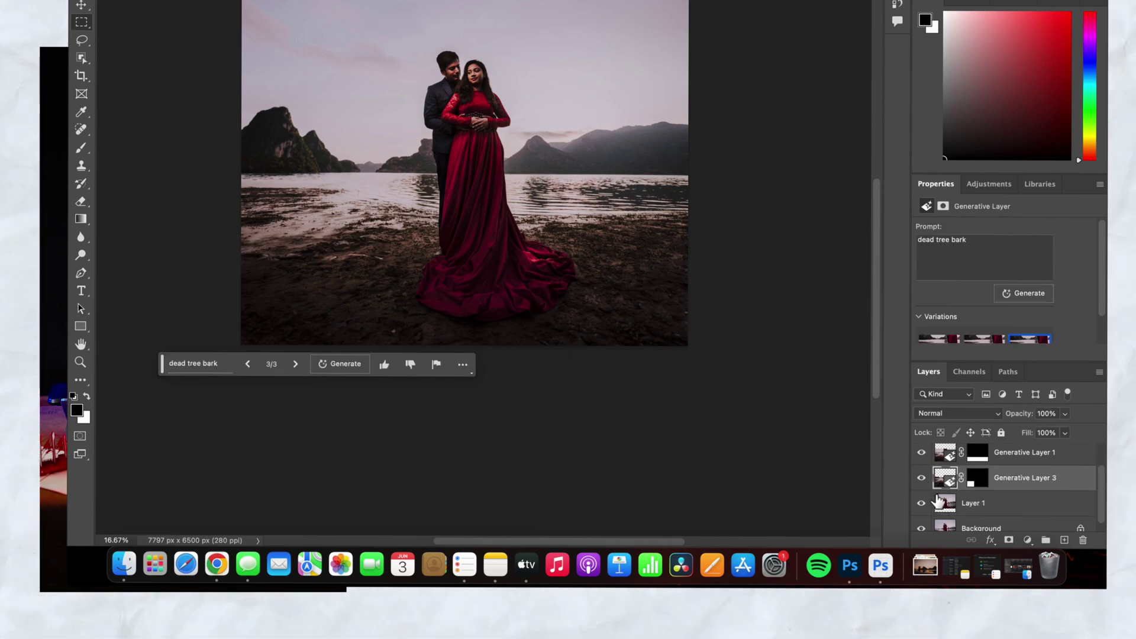
key("Delete")
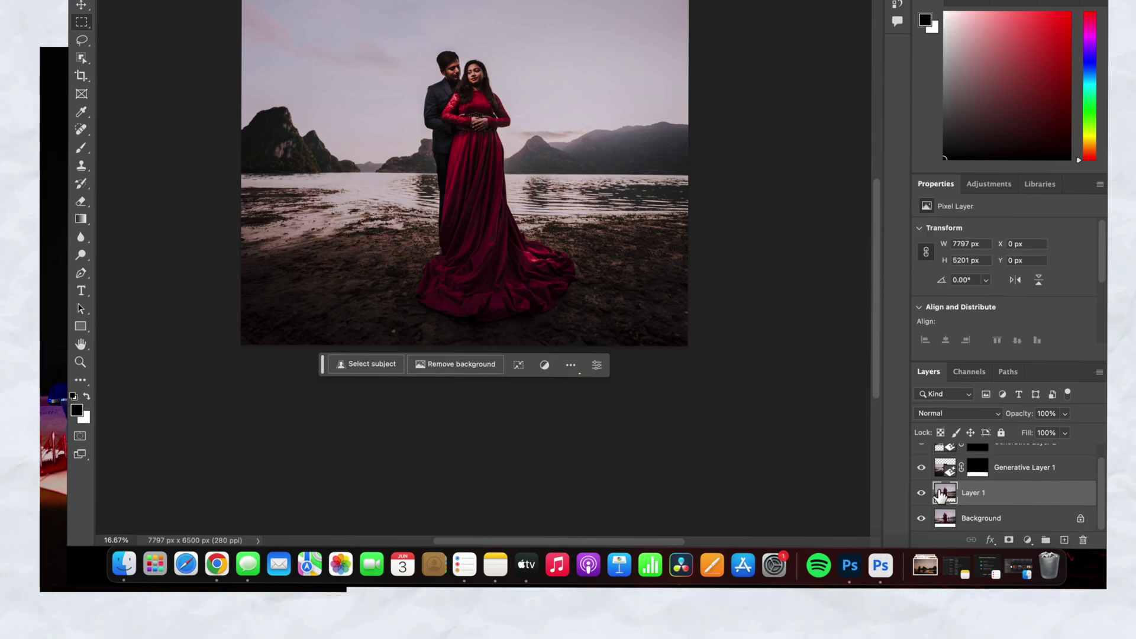
scroll(949, 497, "up", 1)
left_click(941, 460)
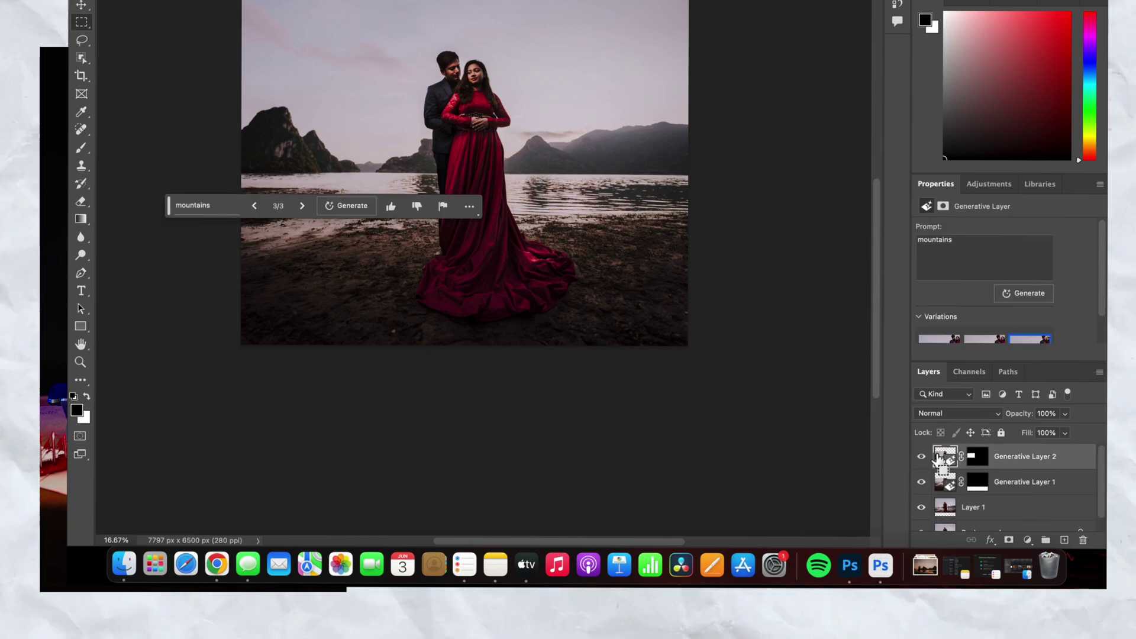
key("super+alt+shift+e")
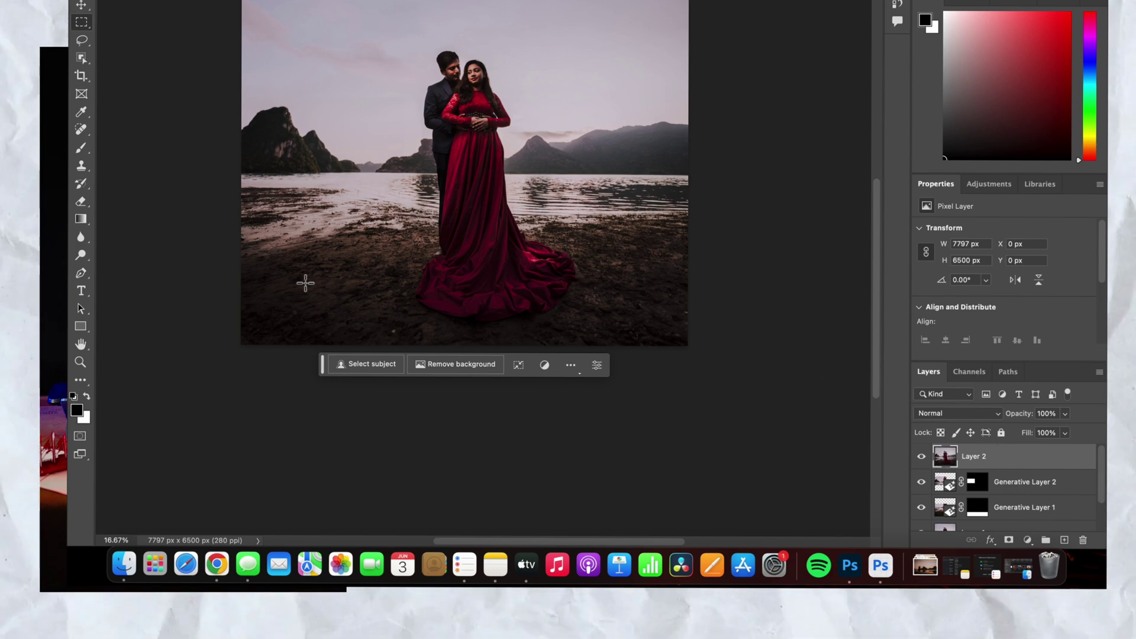
Step: Select the lower-left shore and generate 'dead tree bark' driftwood logs
left_click_drag(235, 255, 401, 368)
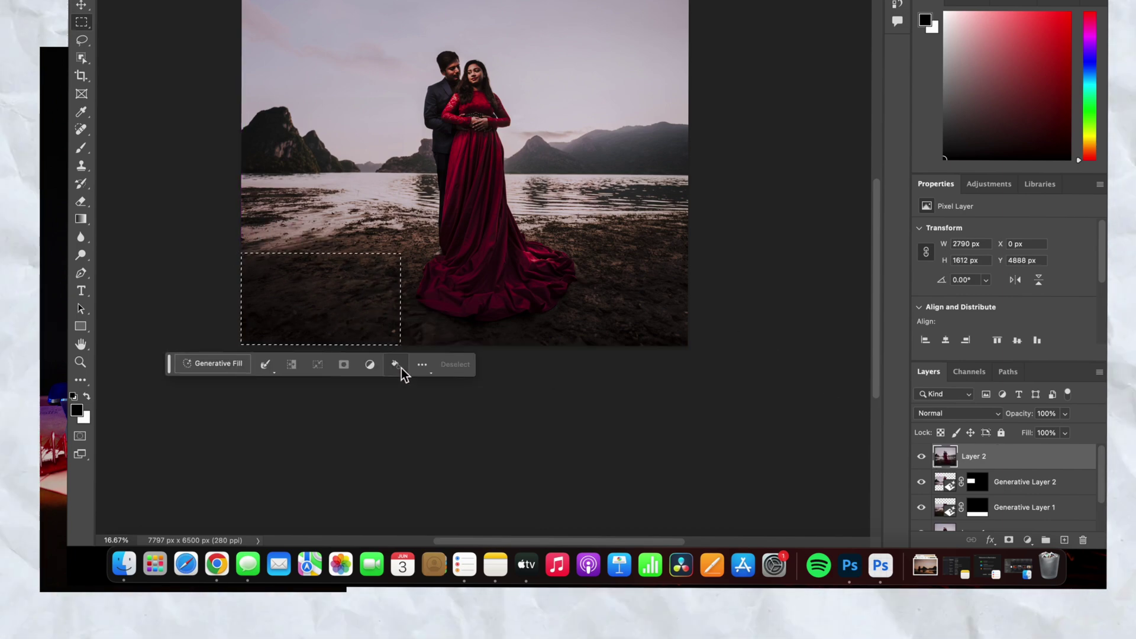
left_click(214, 366)
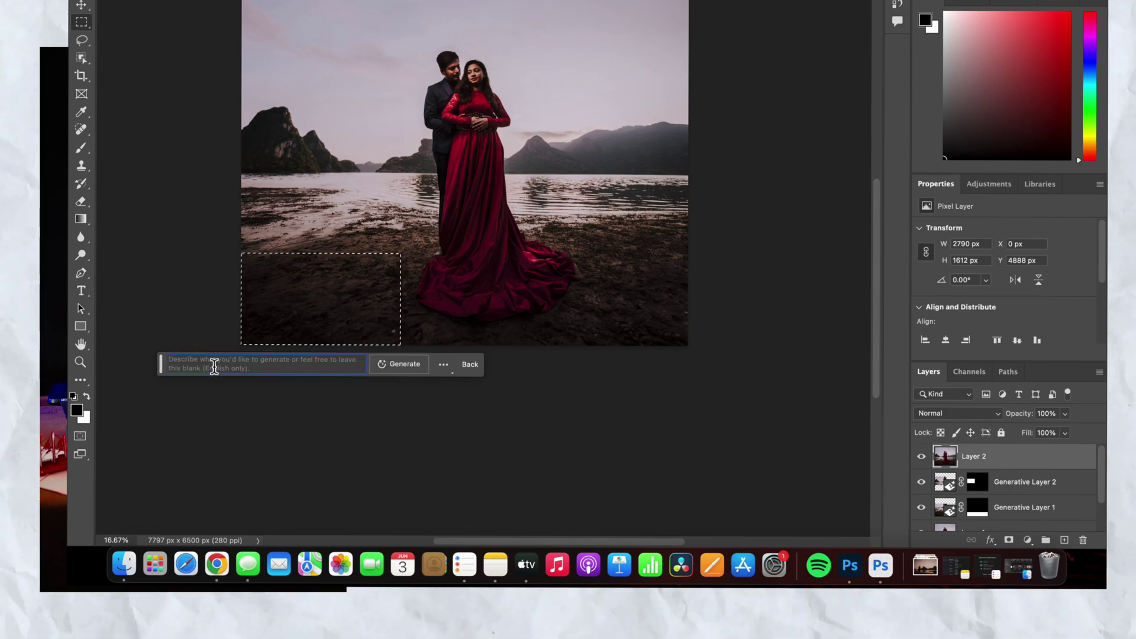
type("dead tree b")
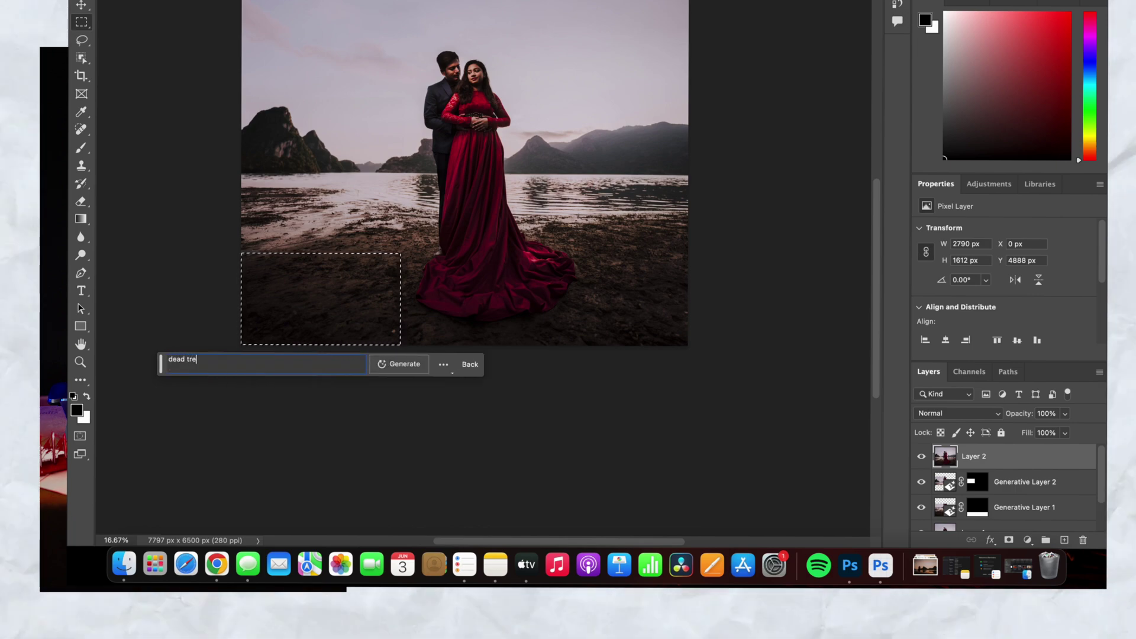
type("ark")
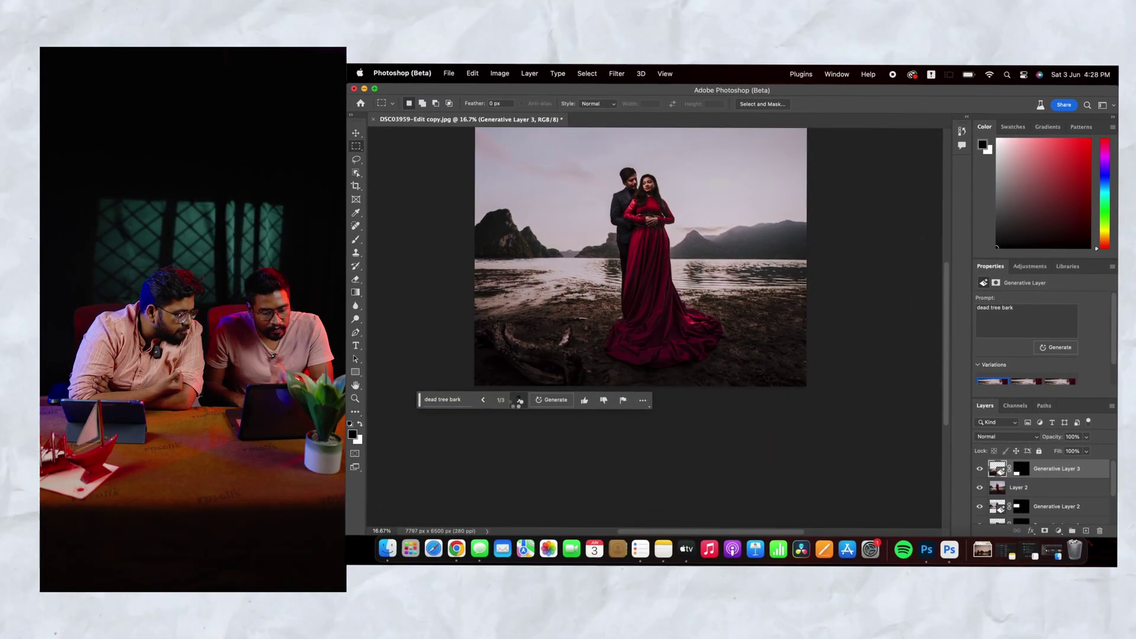
Step: Choose dead tree bark variation 2 of 3 and make Layer 3 the active layer
left_click(517, 400)
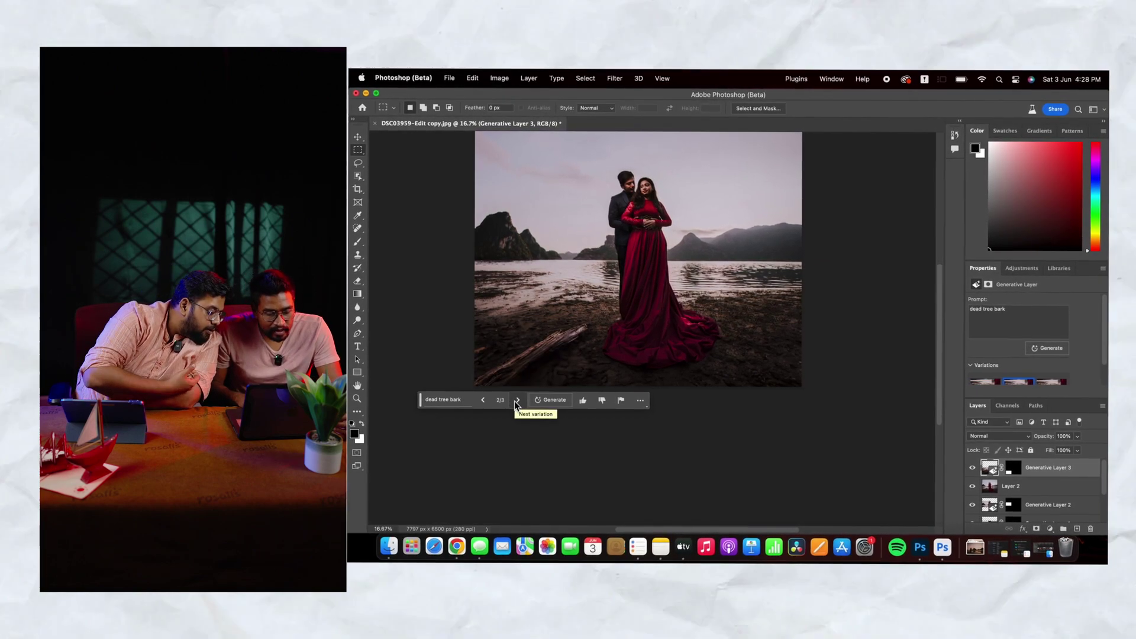
left_click(517, 400)
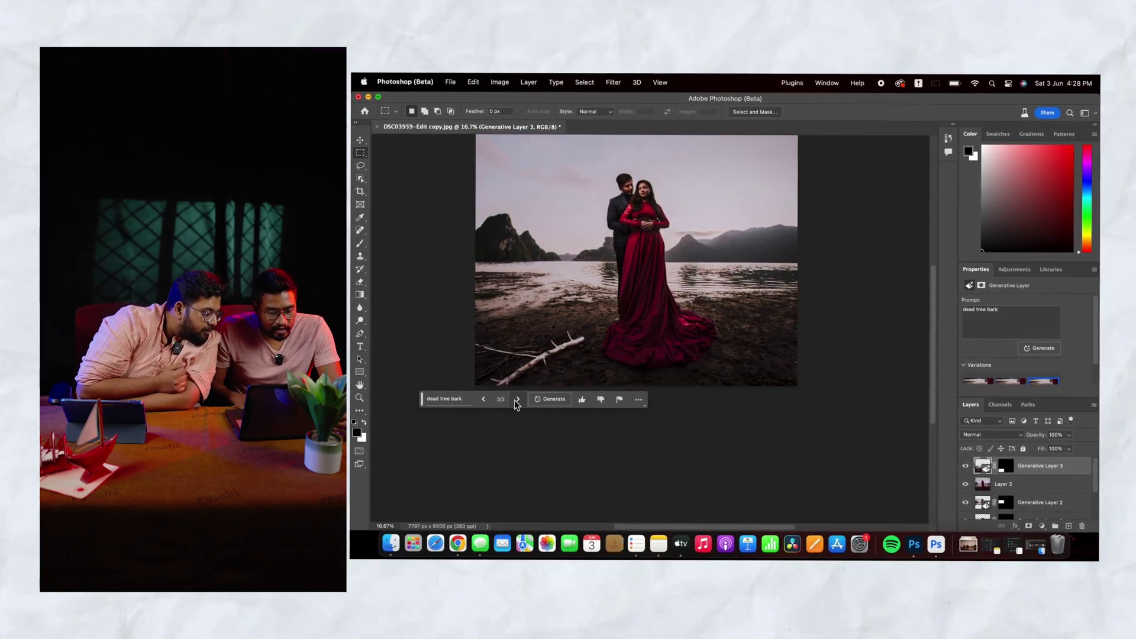
left_click(484, 399)
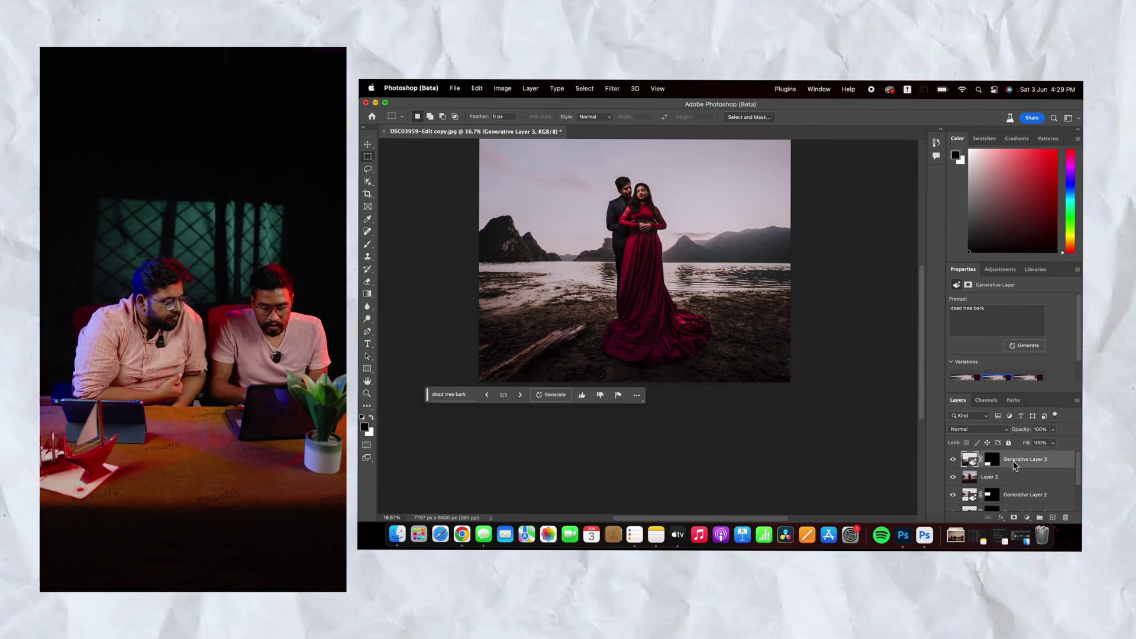
left_click(1013, 466)
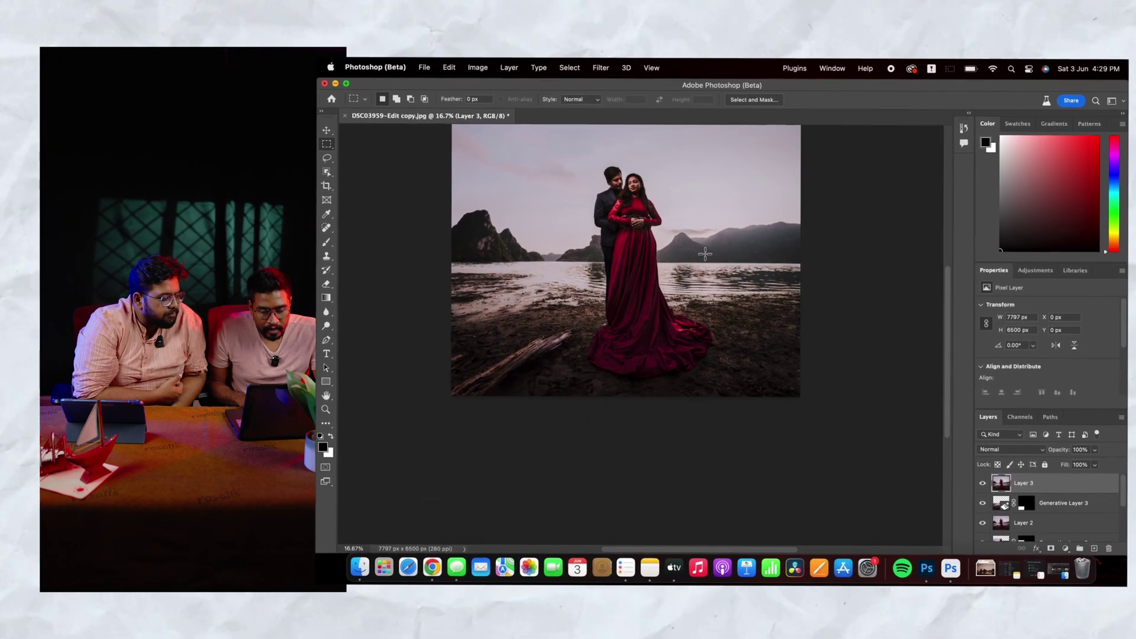
left_click_drag(705, 254, 785, 292)
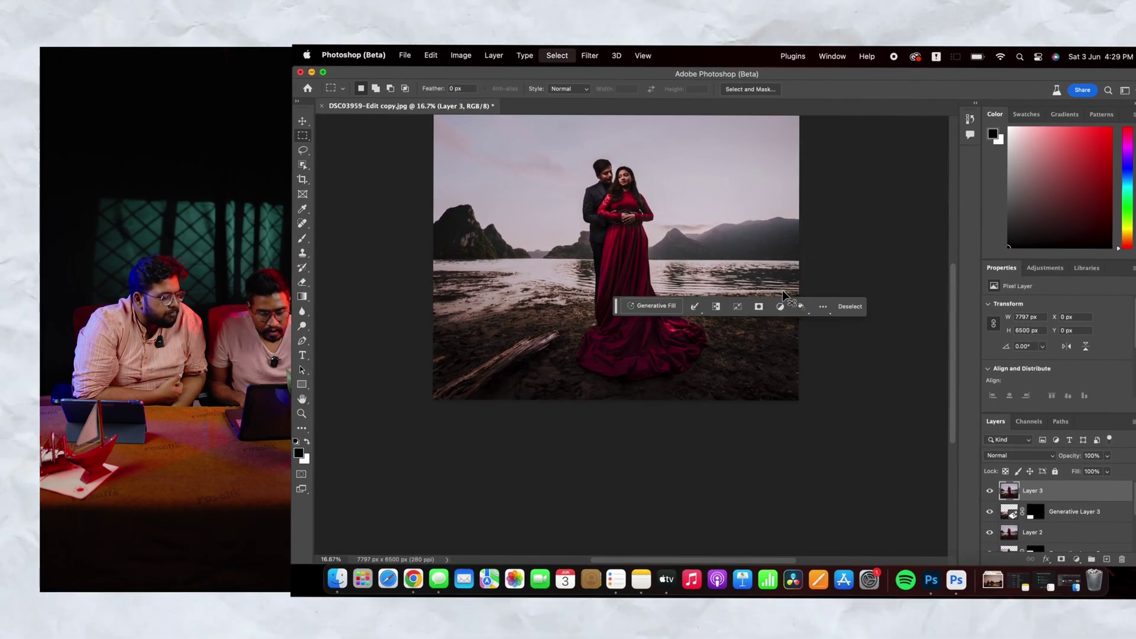
Step: Select the water strip right of the couple and generate a 'boat' there
left_click(705, 259)
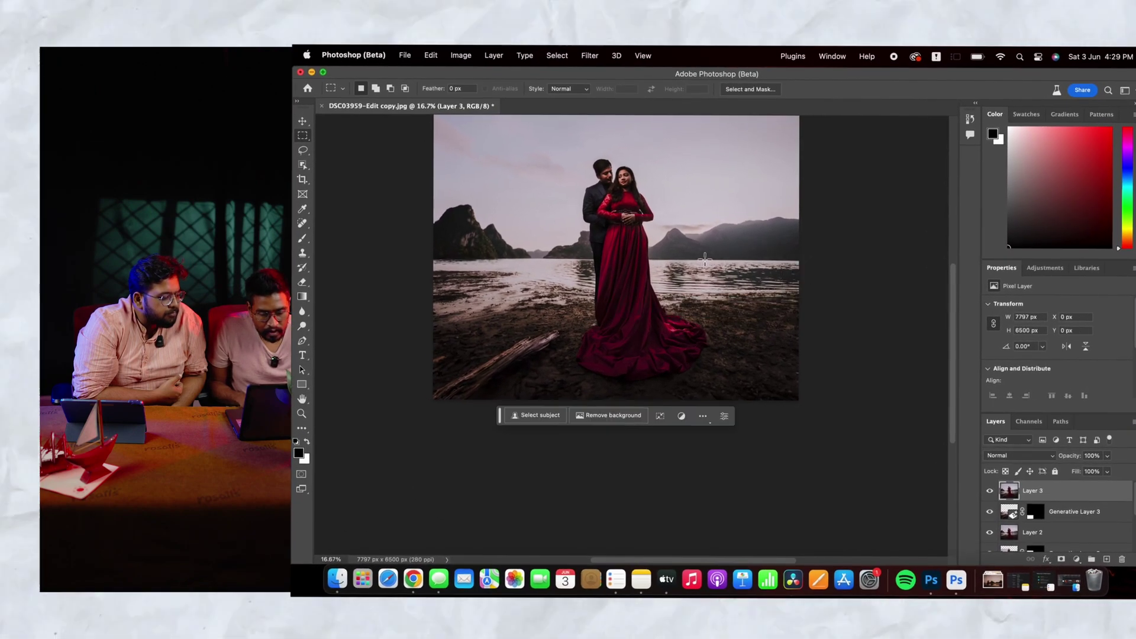
left_click_drag(690, 248, 718, 264)
left_click_drag(787, 278, 793, 284)
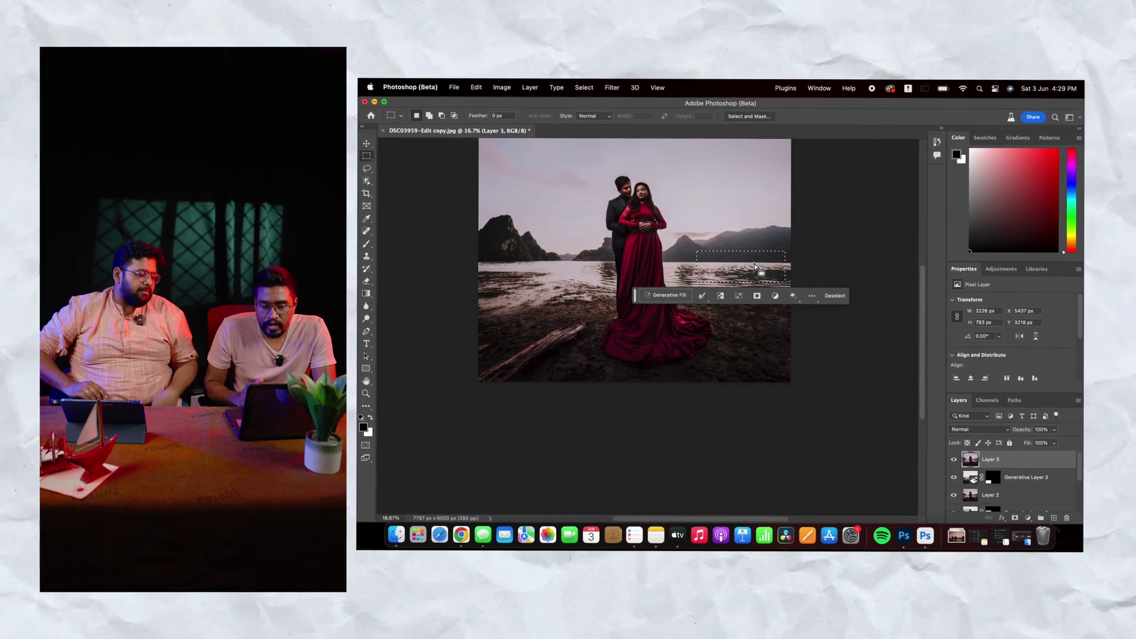
left_click(666, 295)
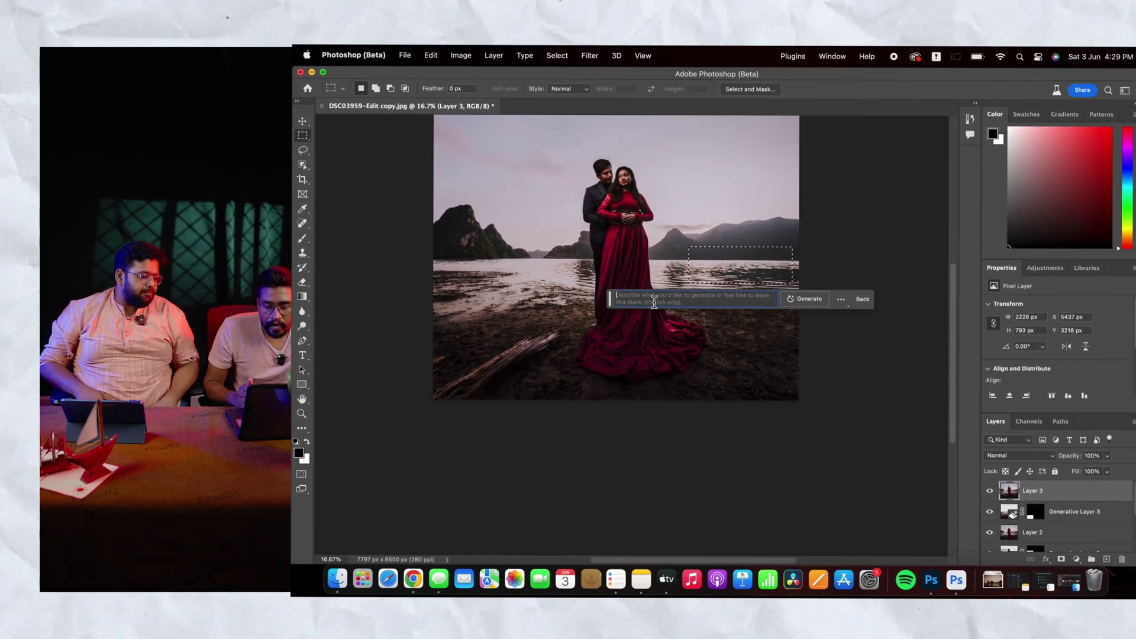
type("b")
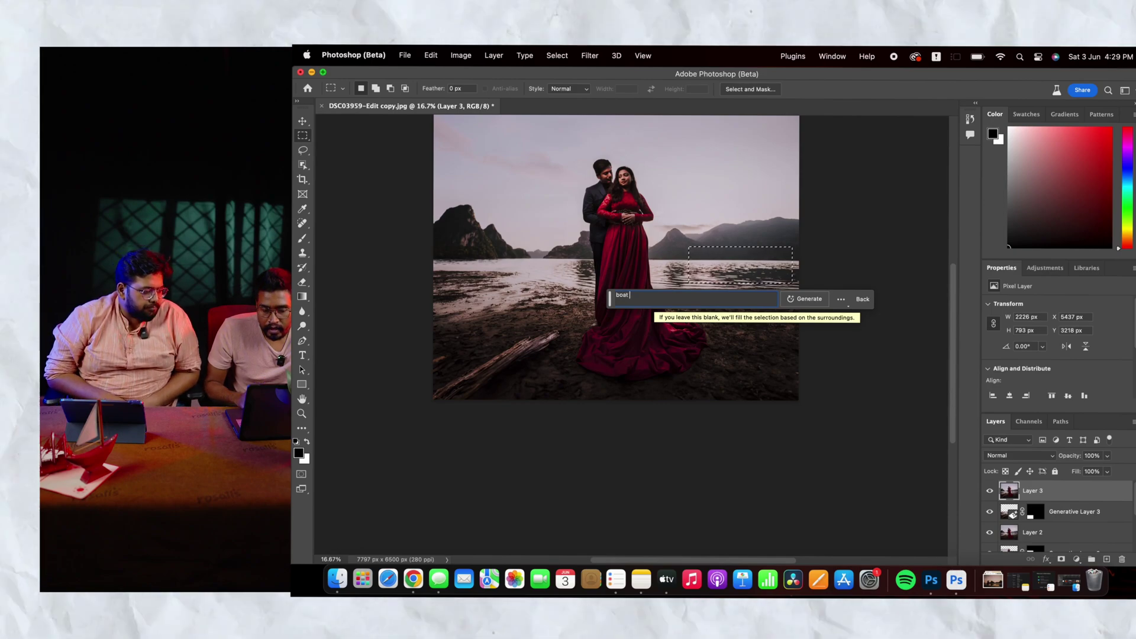
type("oat")
left_click(800, 301)
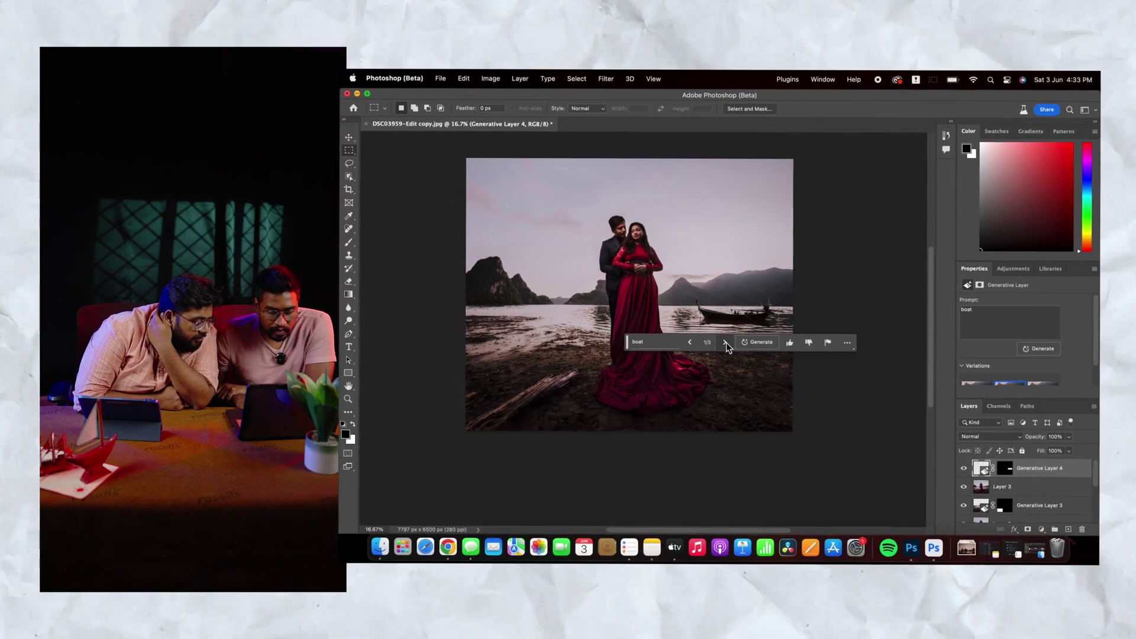
Step: Cycle through the three boat variations and settle on the first
left_click(723, 350)
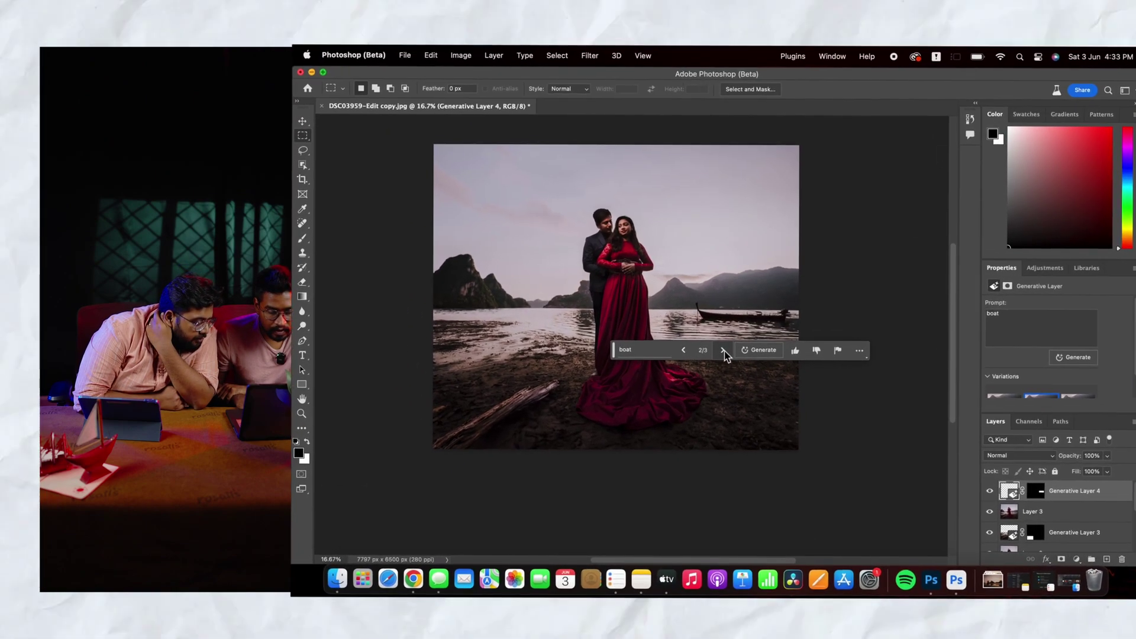
left_click(723, 349)
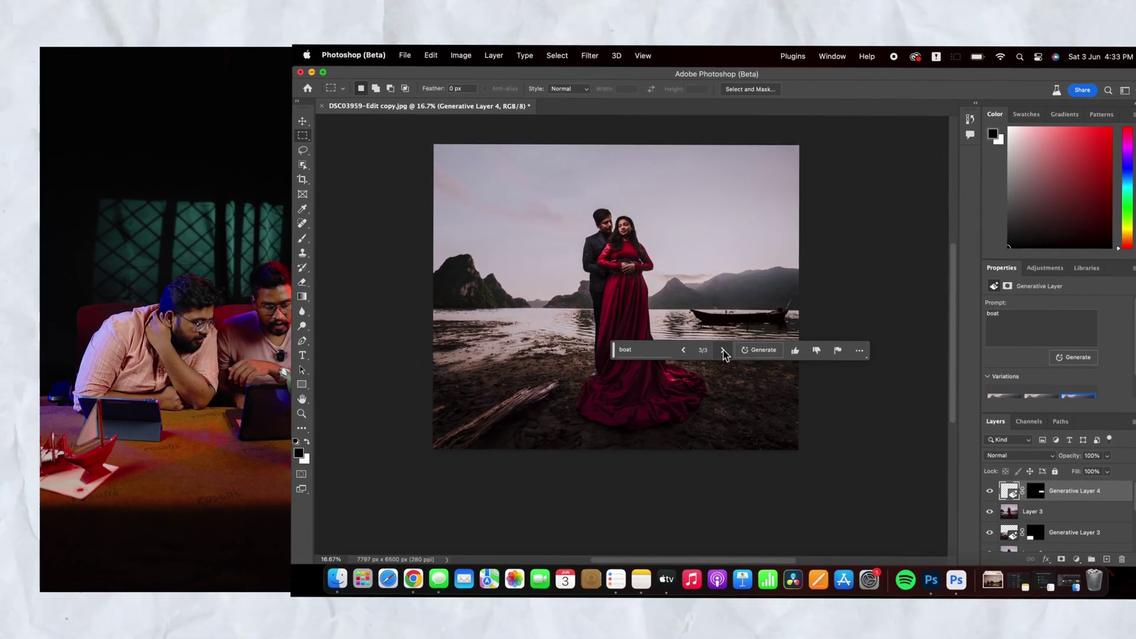
left_click(723, 350)
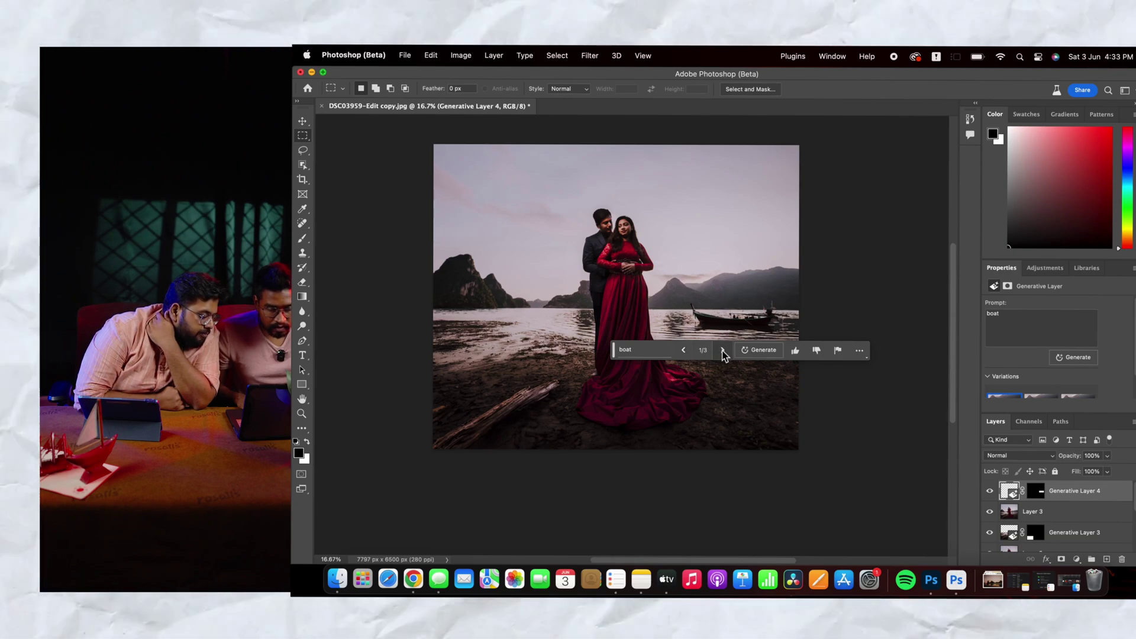
left_click(682, 350)
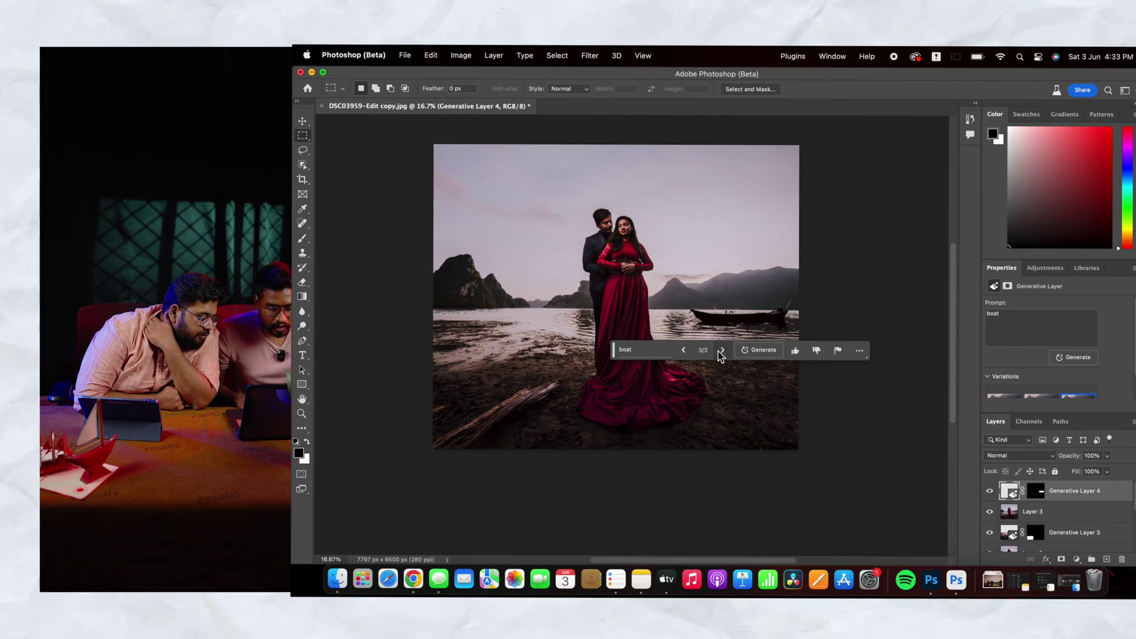
left_click(721, 350)
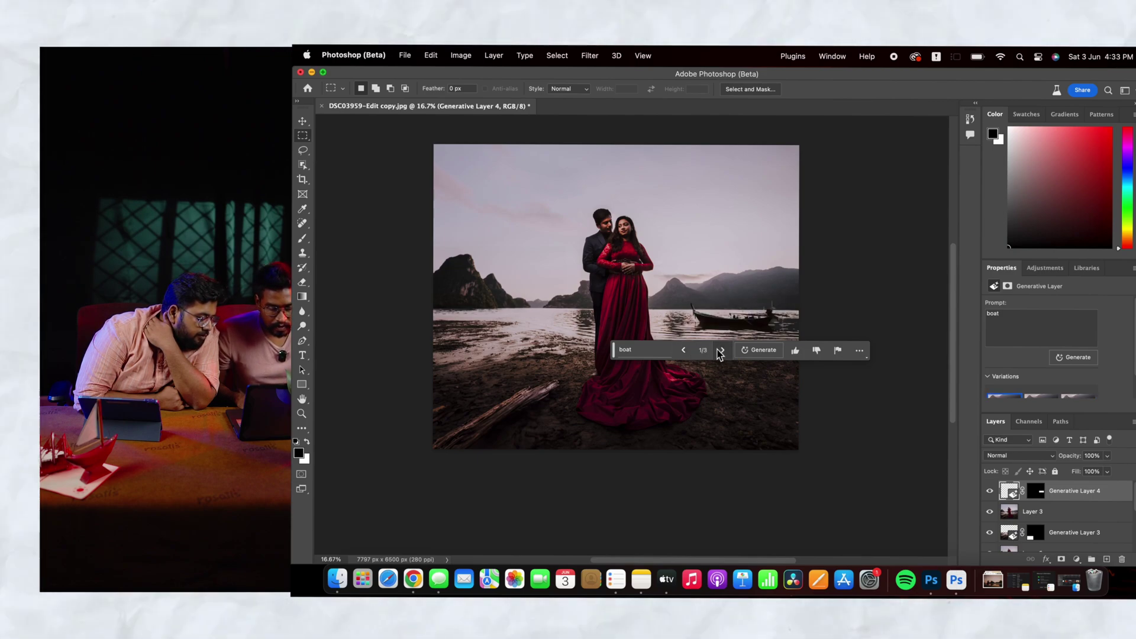
left_click(720, 351)
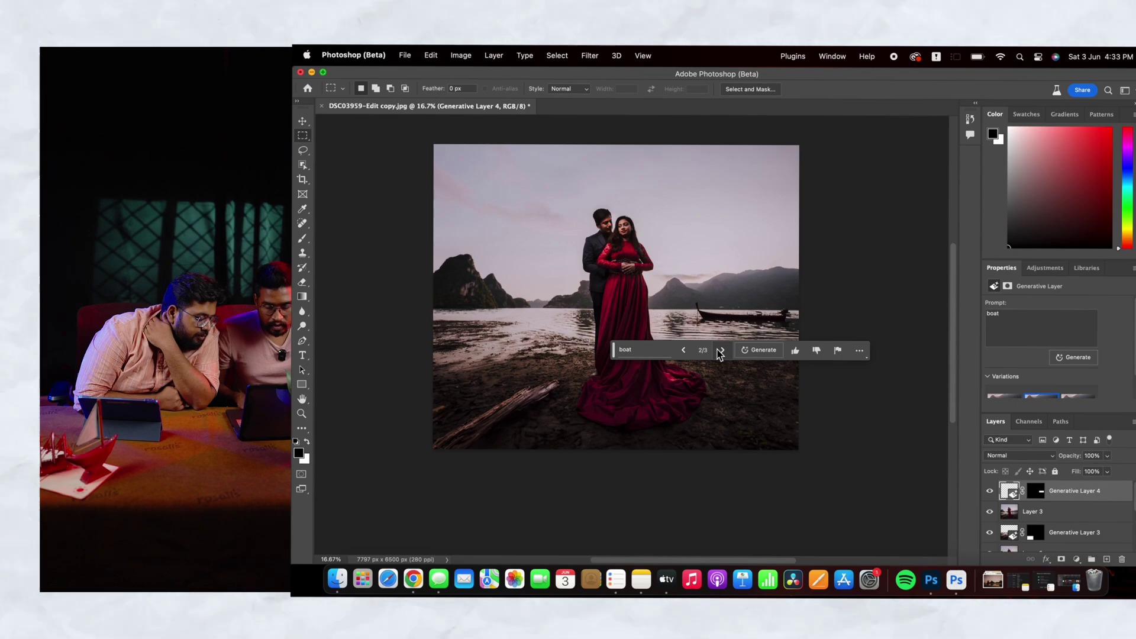
left_click(721, 350)
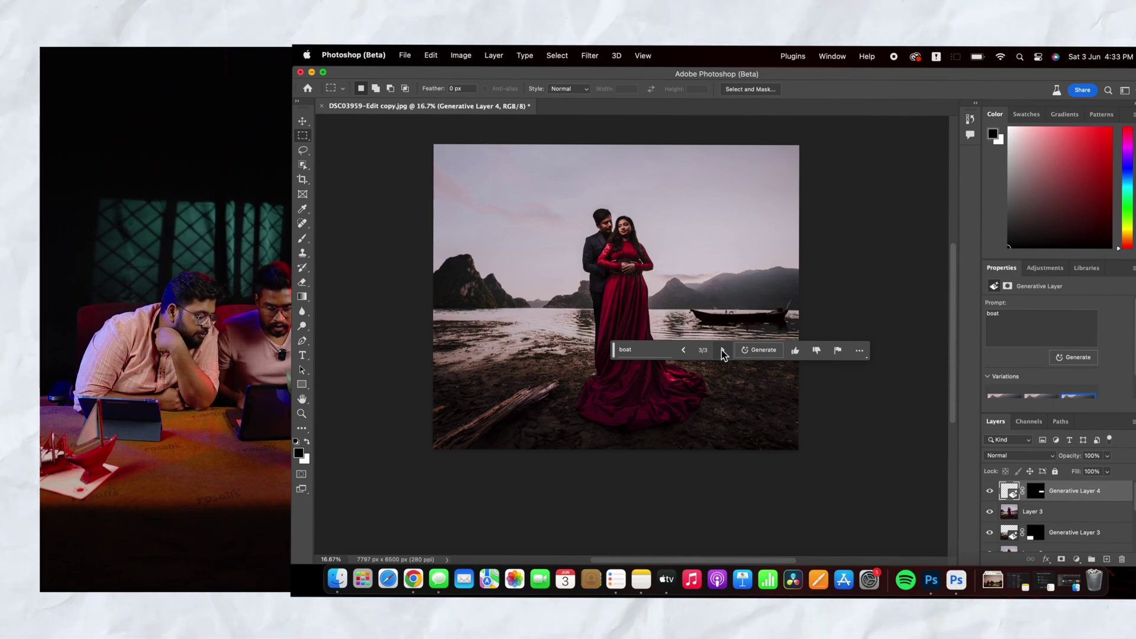
left_click(722, 350)
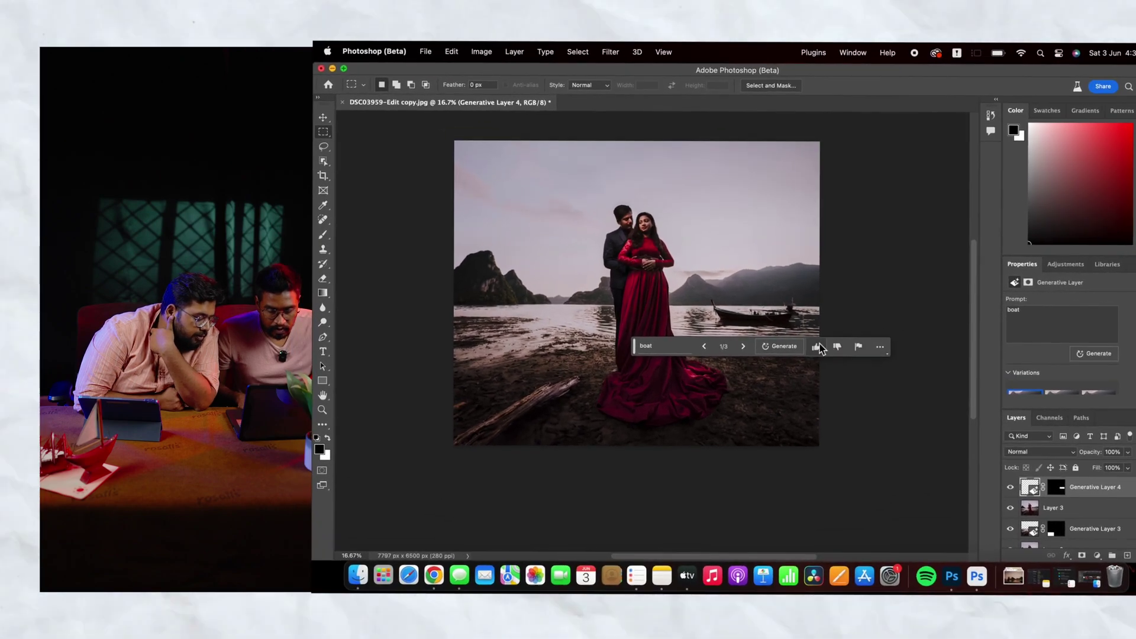
Step: Reselect the generated boat layer and give the result a thumbs-up rating
key("alt+bracketleft")
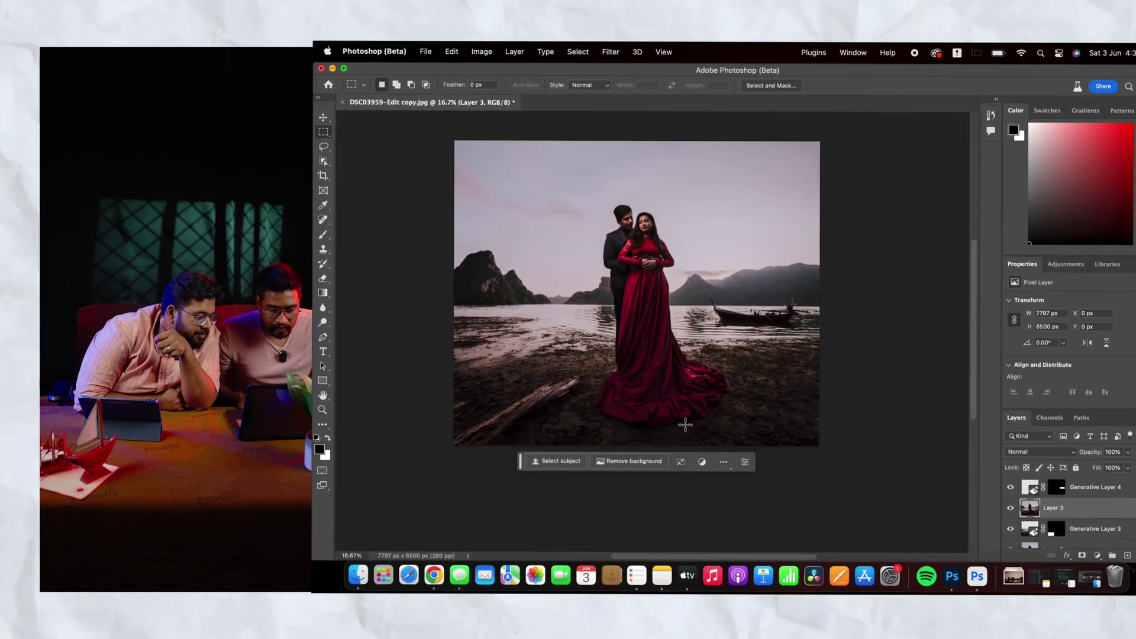
left_click(1042, 489)
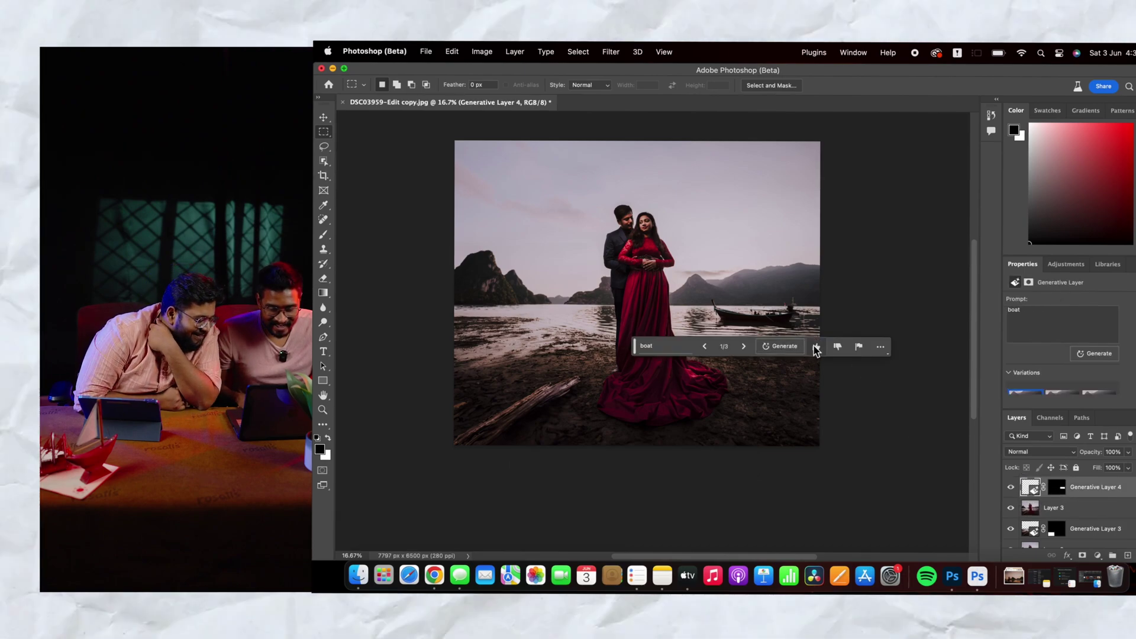
left_click(816, 347)
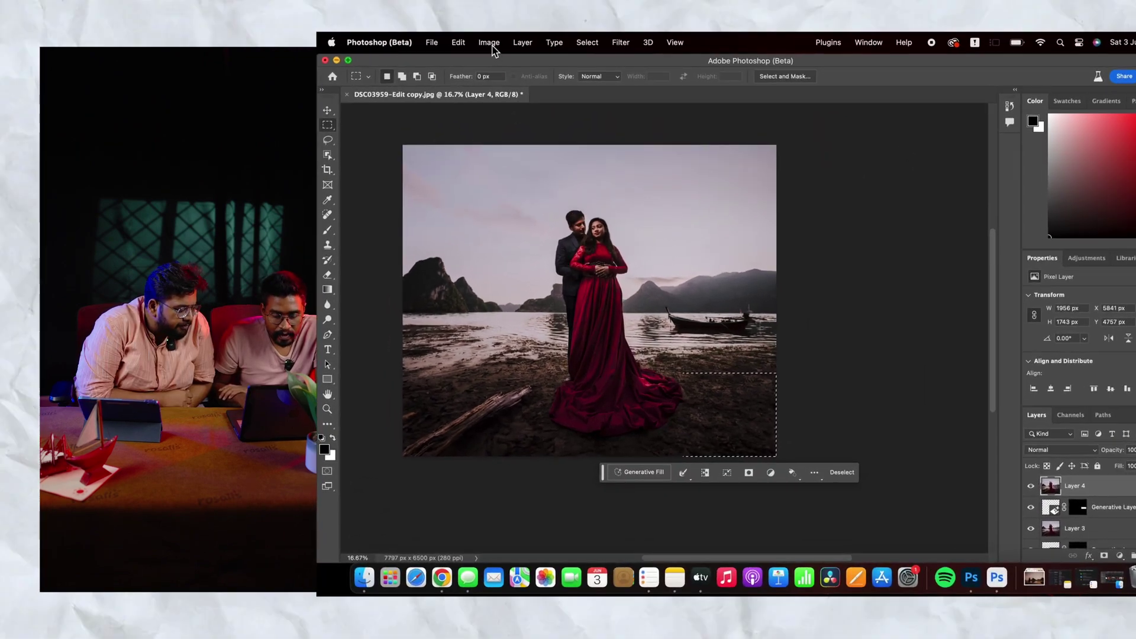
Step: Deselect, then widen the canvas to 9000 px, adding a white strip along the right edge
key("super+d")
left_click(489, 42)
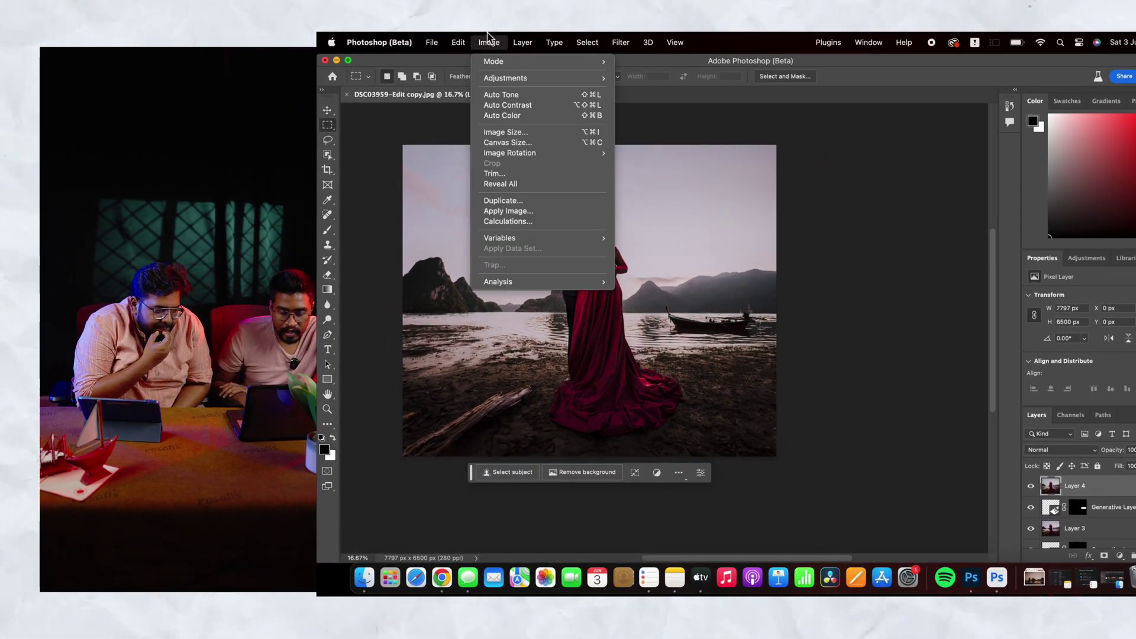
left_click(509, 142)
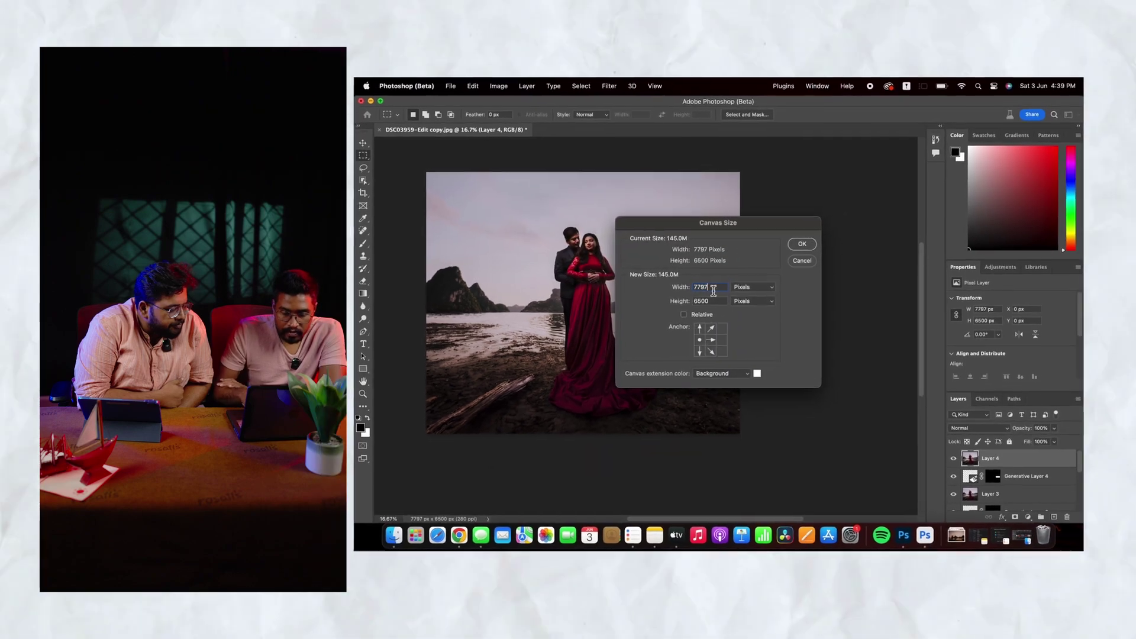
double_click(704, 287)
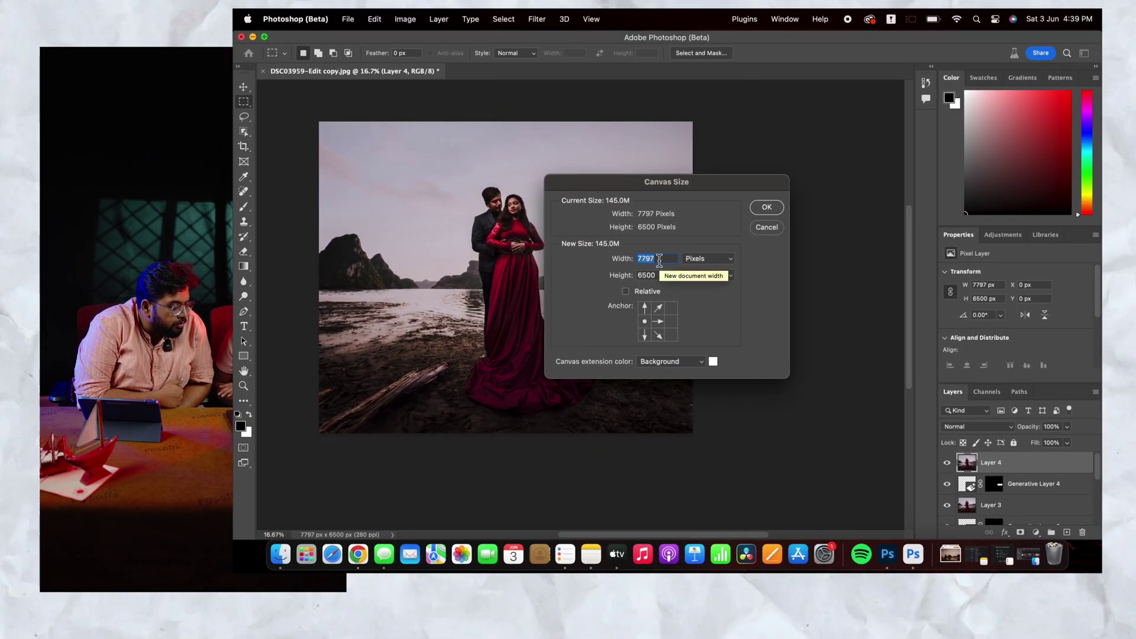
type("9000")
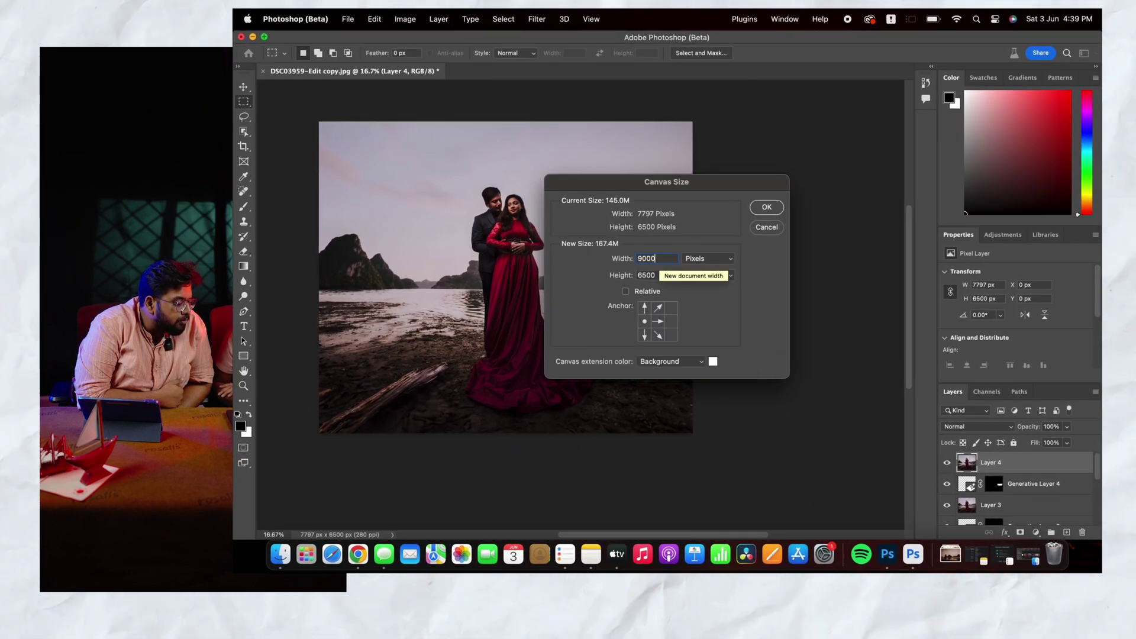
left_click(767, 209)
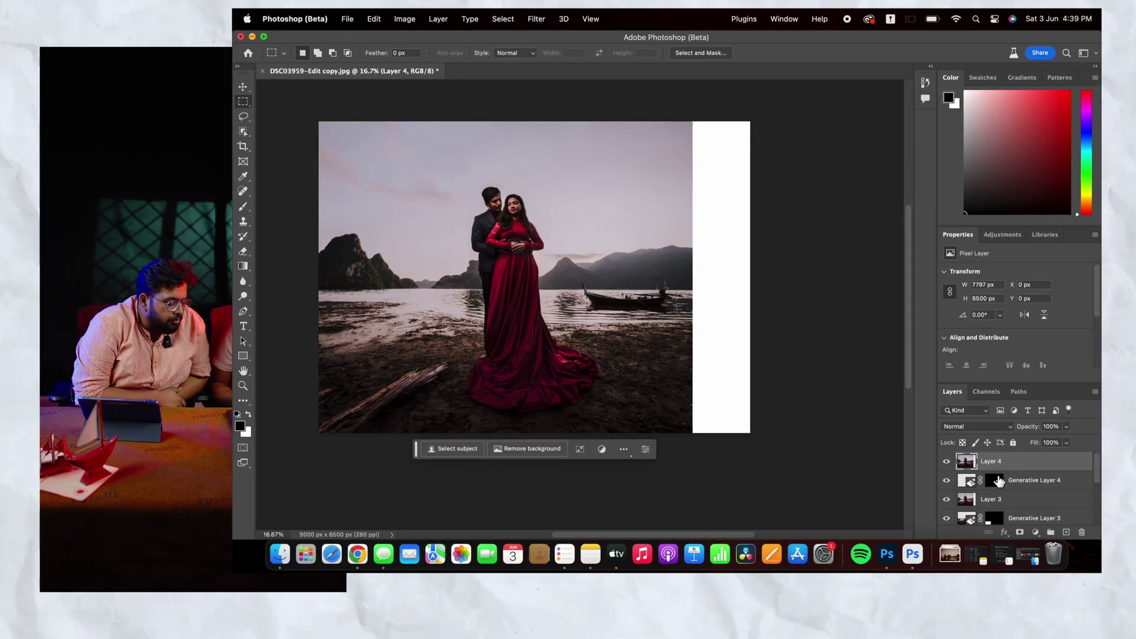
scroll(999, 482, "down", 5)
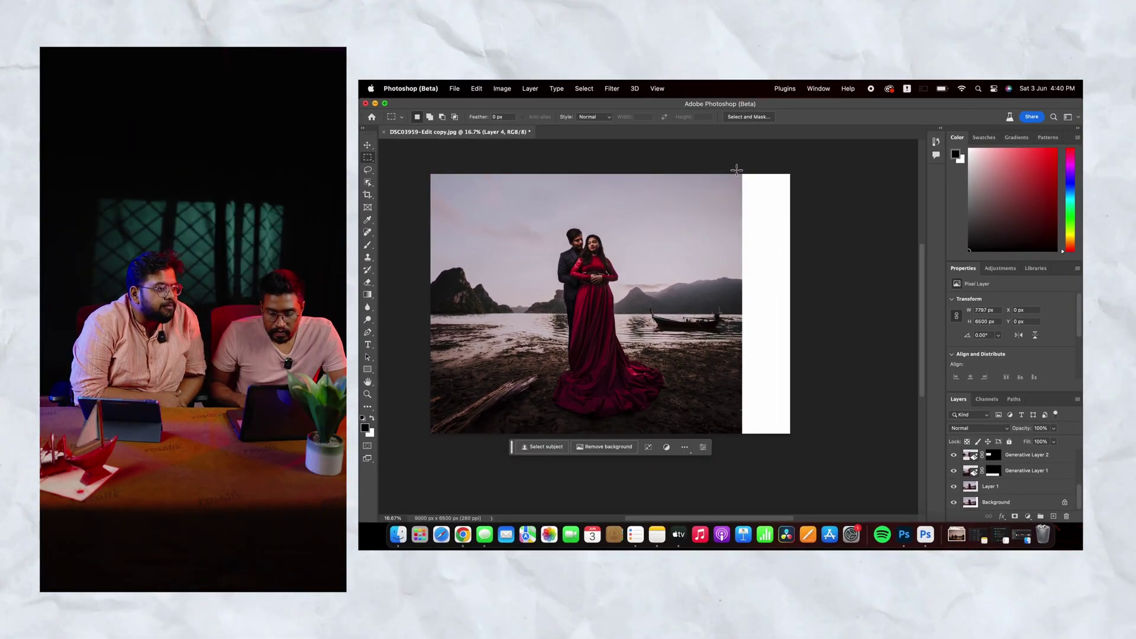
Step: Select the white right strip and Generative Fill it with matching scenery
scroll(1043, 488, "up", 3)
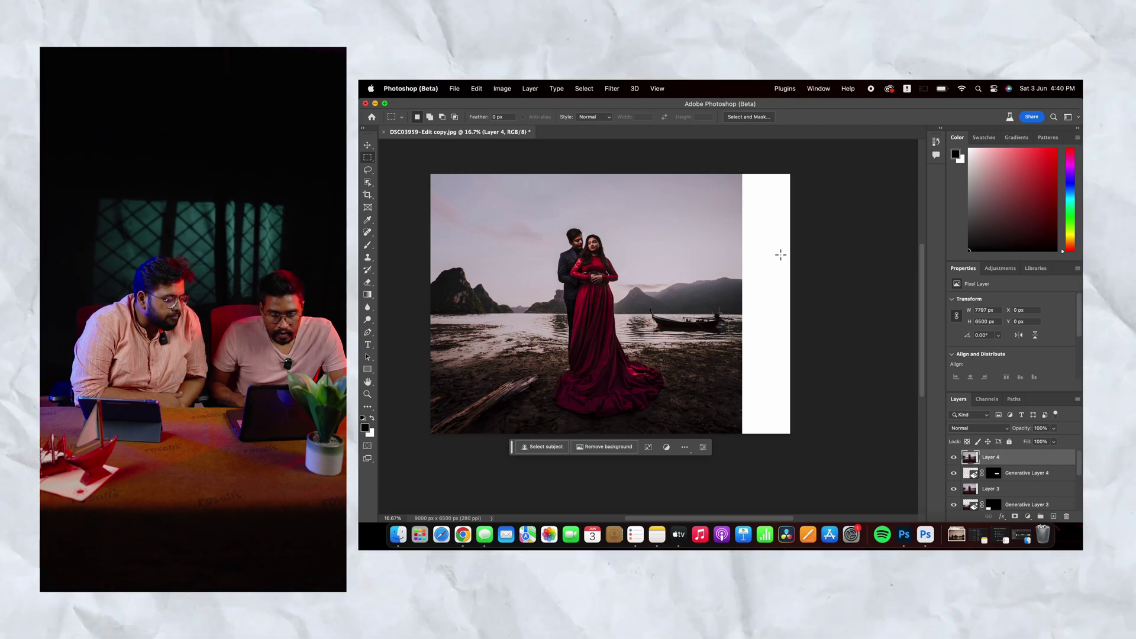
left_click_drag(743, 171, 837, 454)
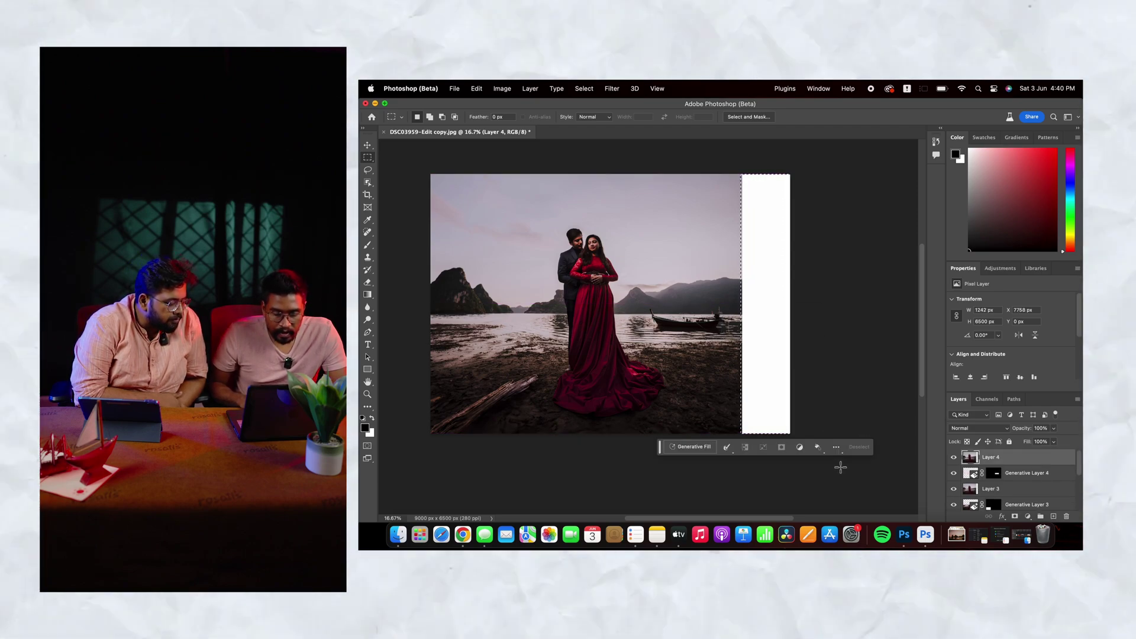
left_click(702, 448)
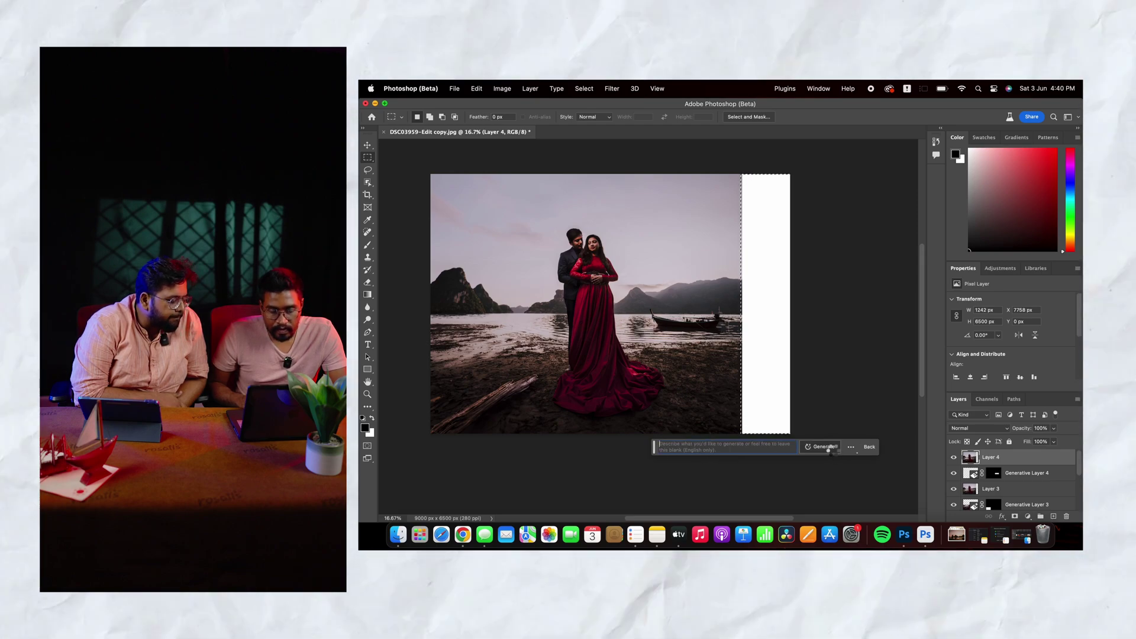
left_click(823, 447)
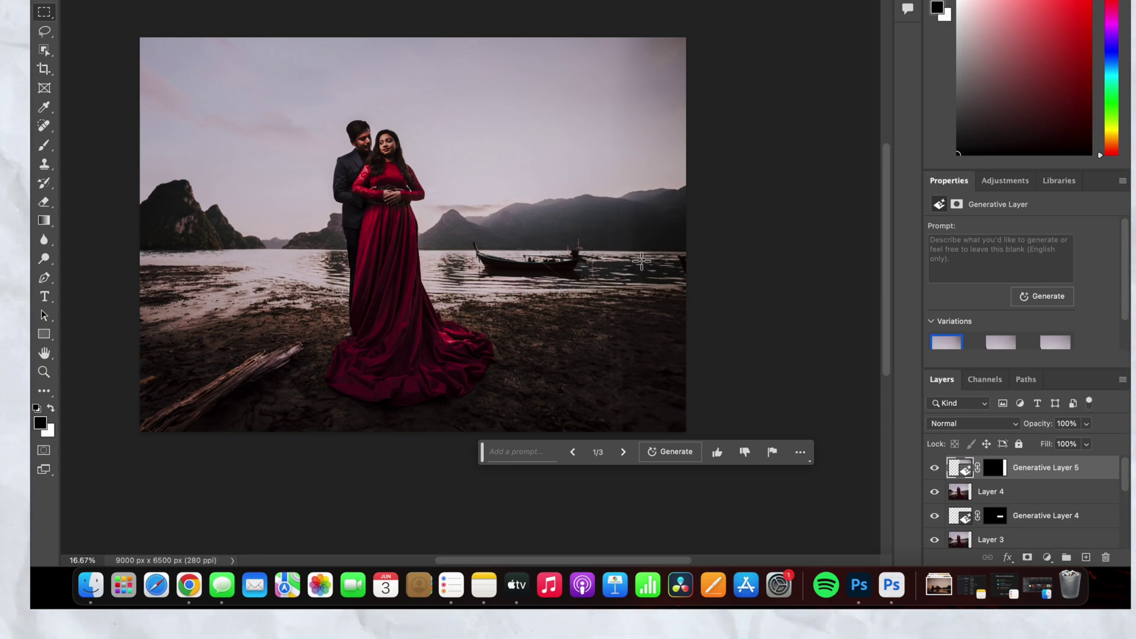
Step: Cycle through the three fill variations and settle on variation 2/3
left_click(624, 453)
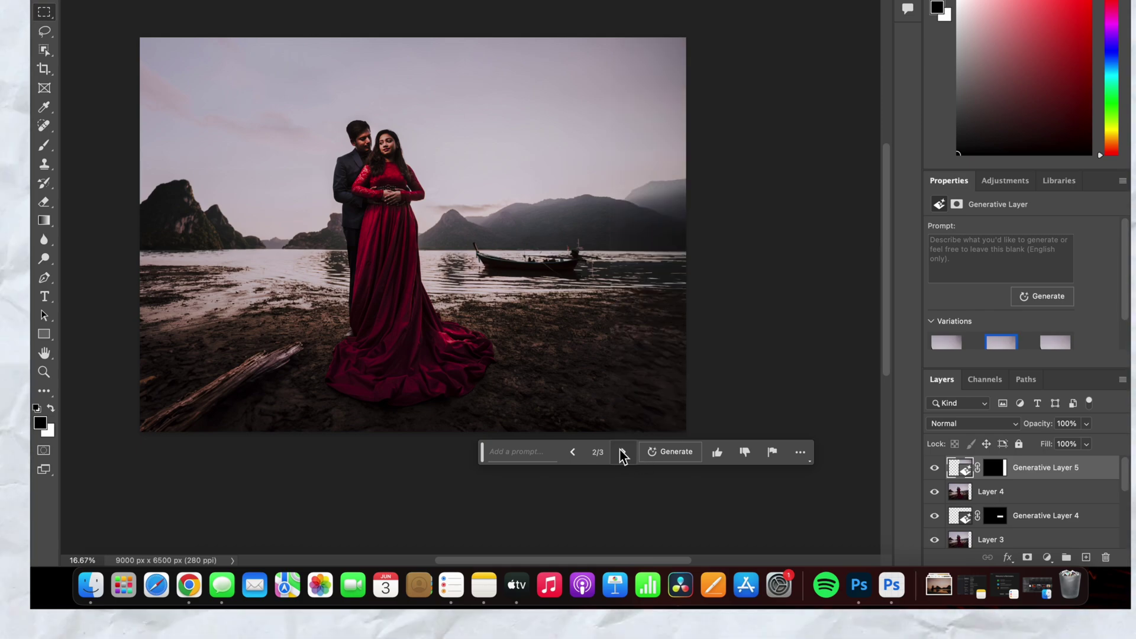
left_click(622, 454)
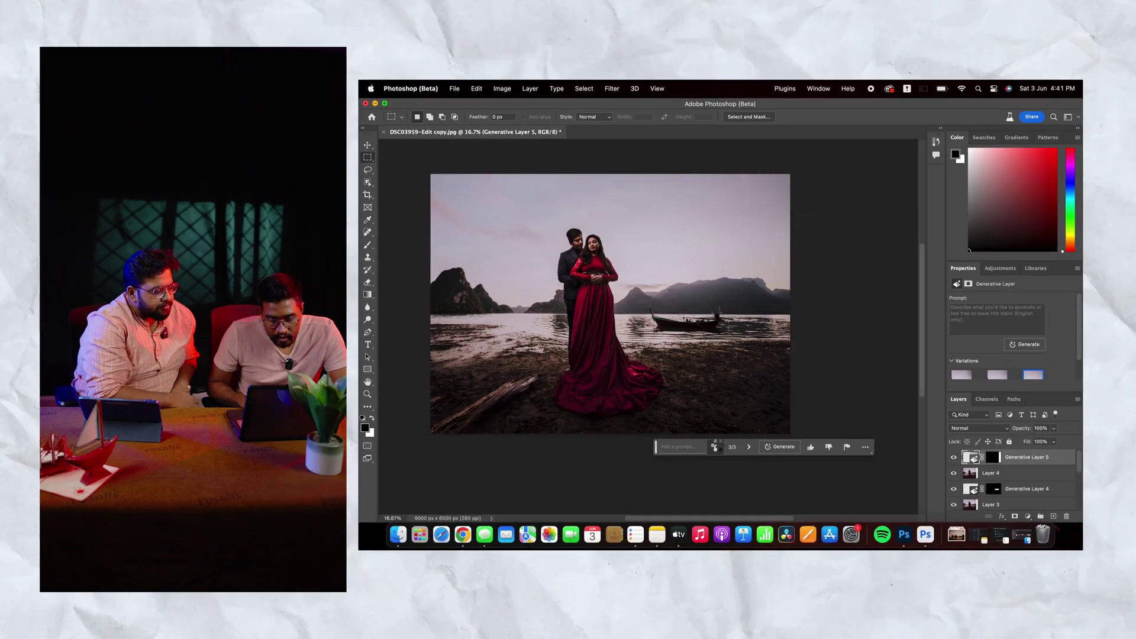
left_click(715, 447)
left_click(715, 447)
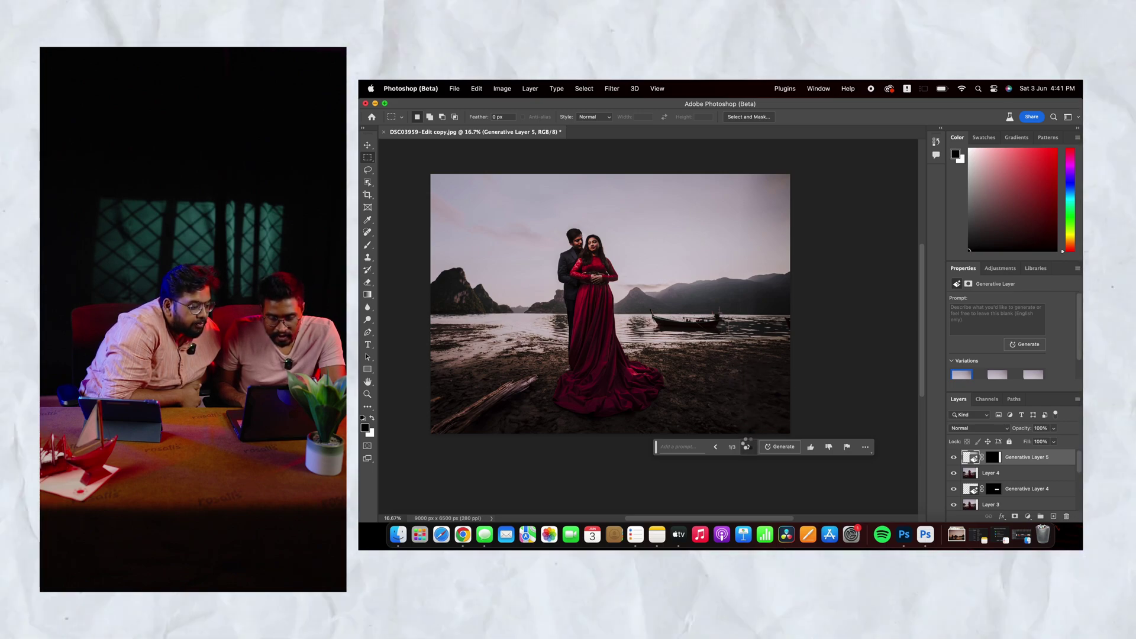
left_click(748, 447)
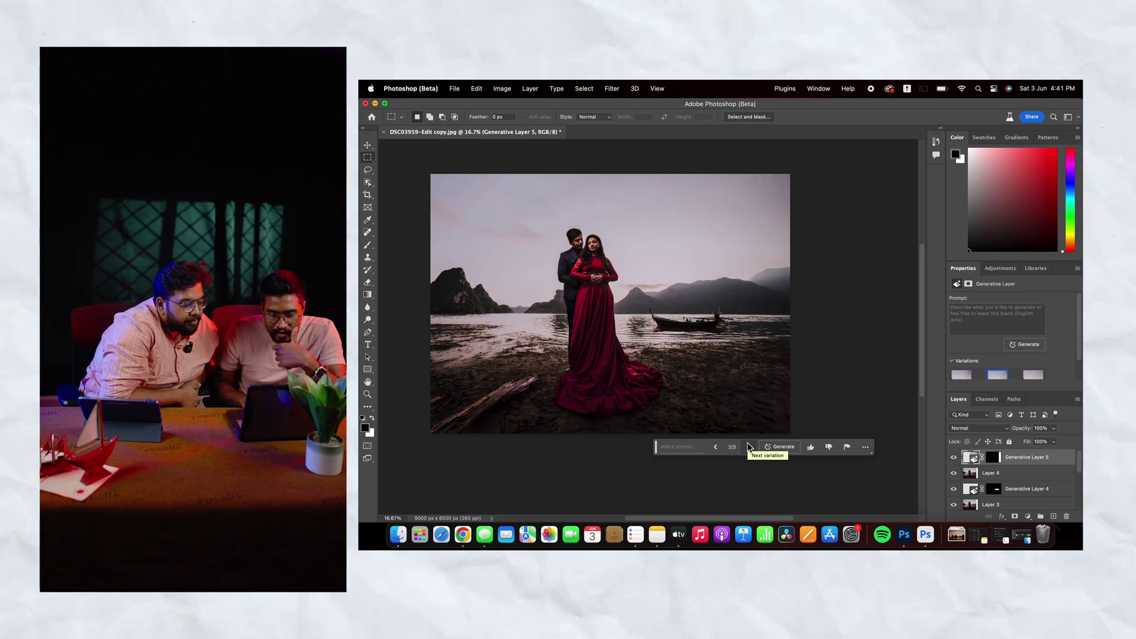
Step: Toggle Generative Layer 5's visibility to compare, then marquee the lower-right foreground
left_click(953, 458)
left_click(953, 458)
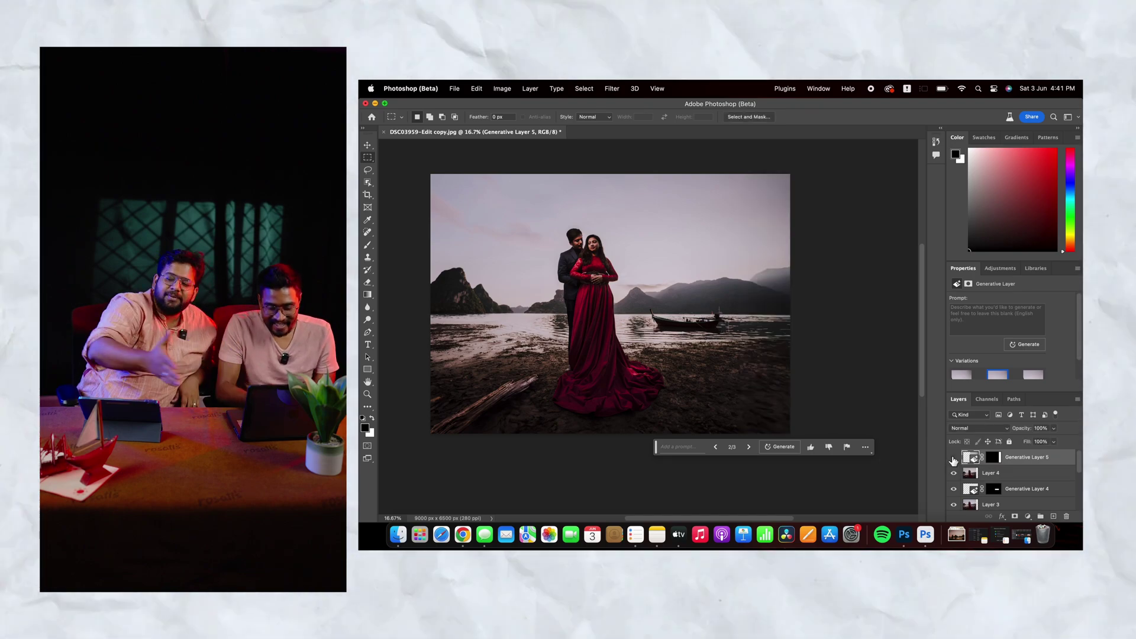
left_click(953, 459)
left_click(953, 459)
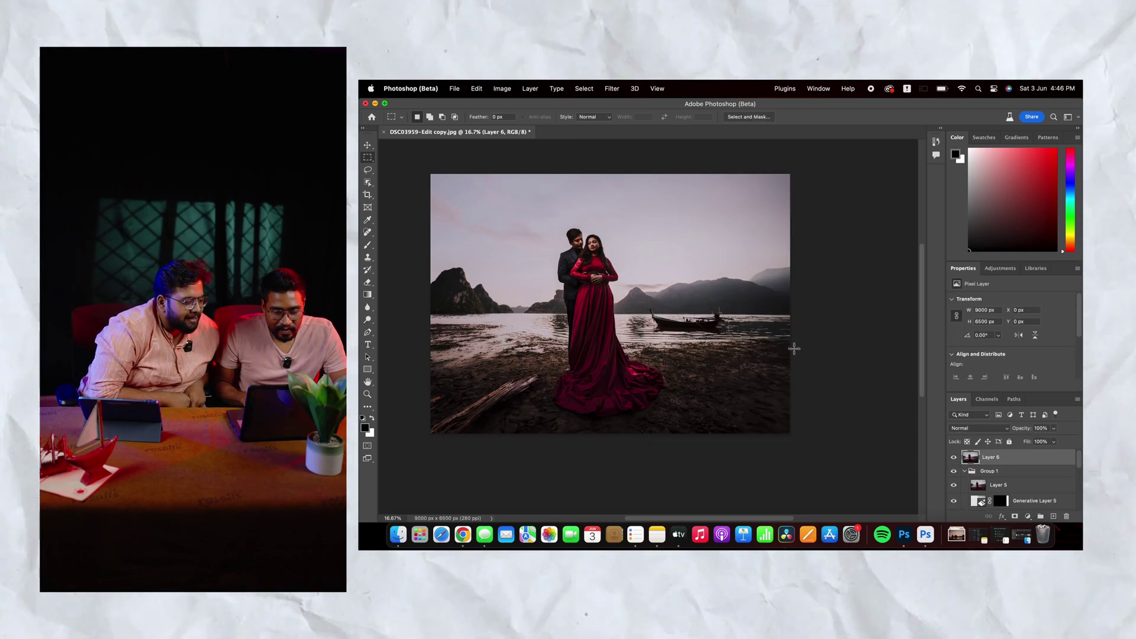
left_click_drag(791, 347, 673, 437)
left_click(648, 452)
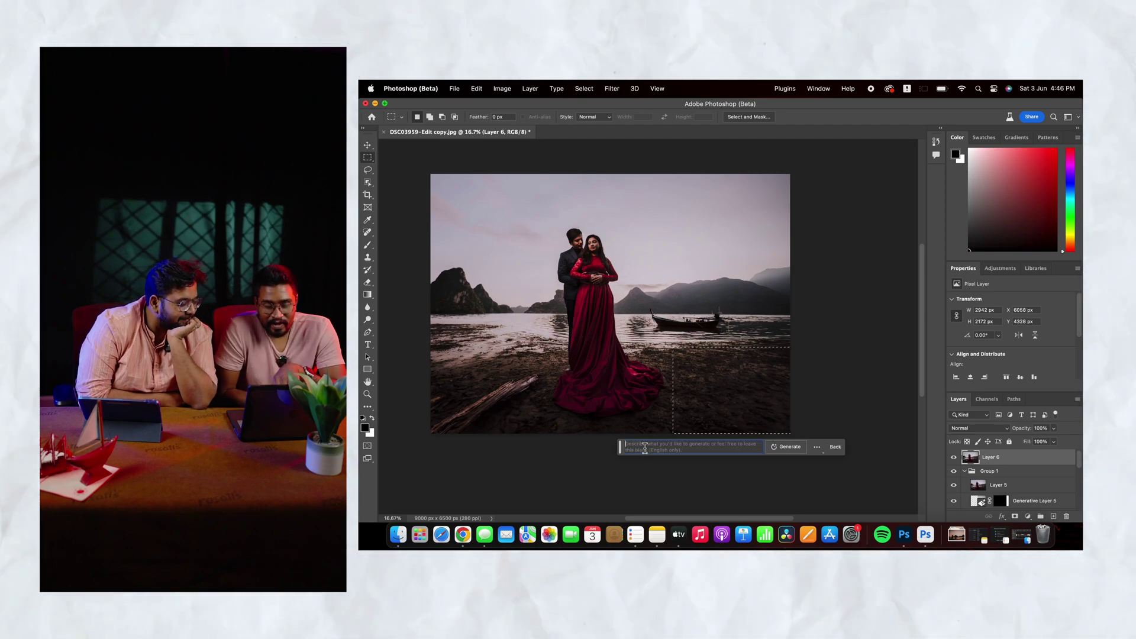
type("vintag")
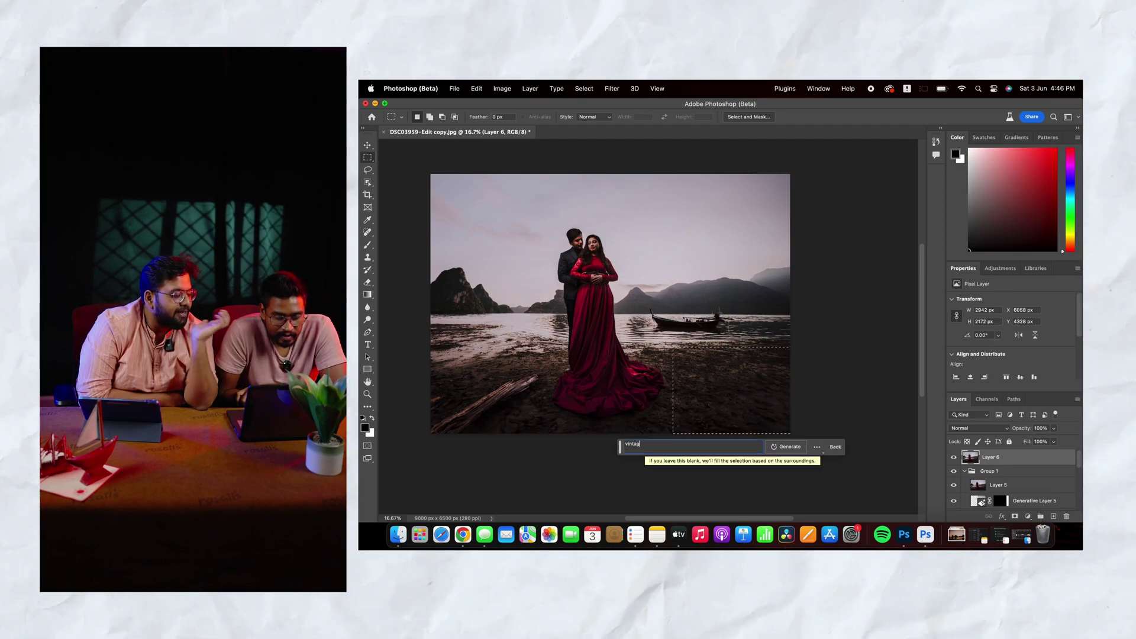
type("e glowing lamps")
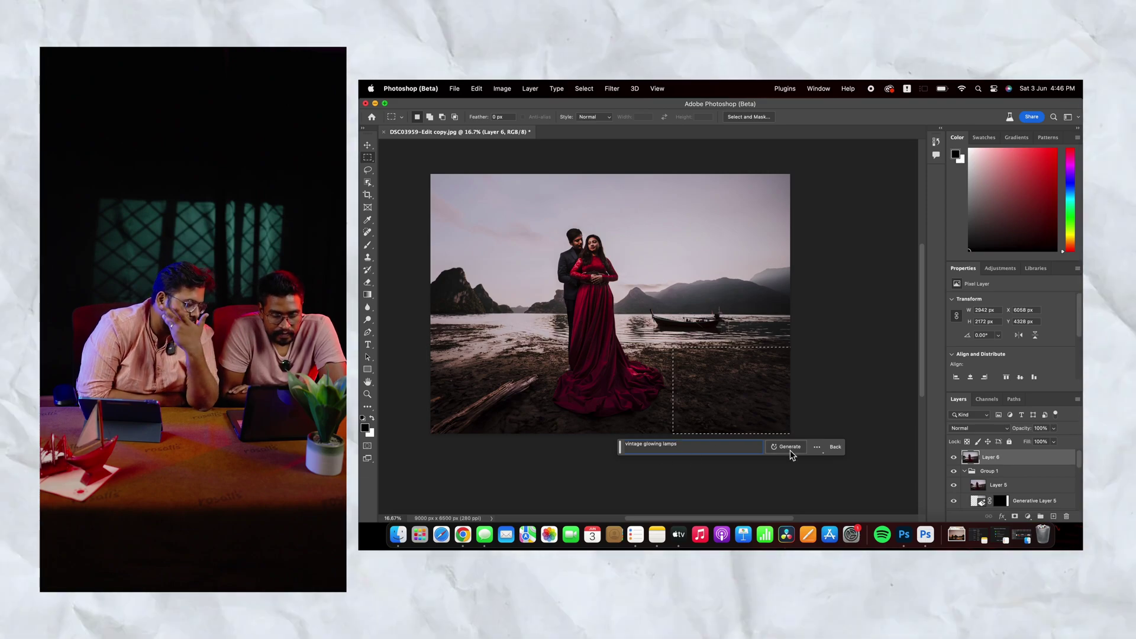
left_click(789, 447)
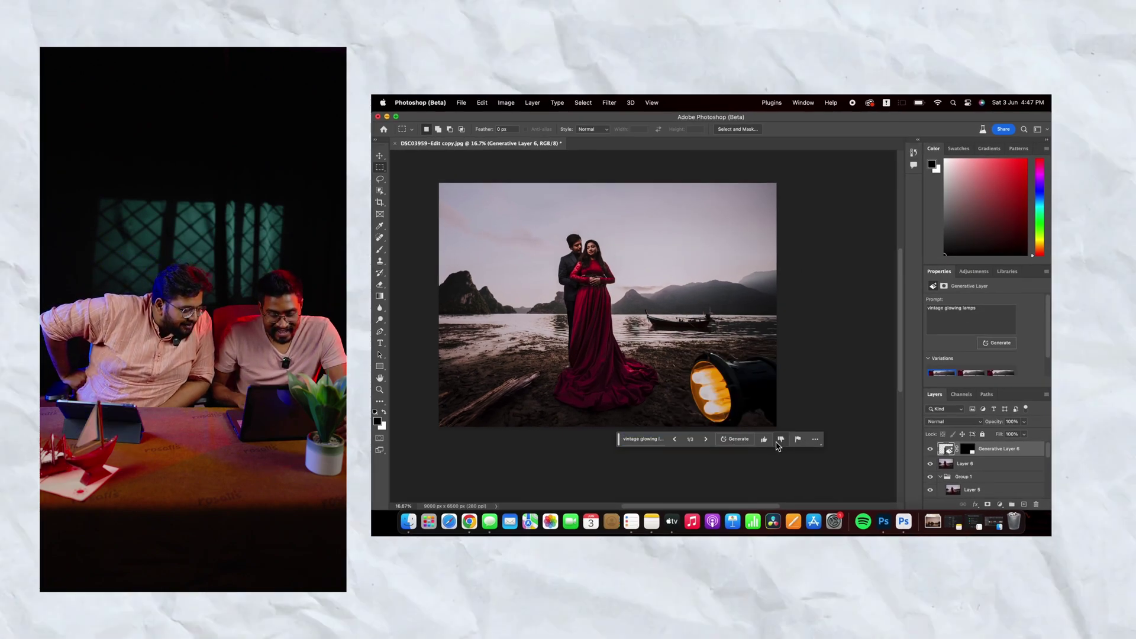
left_click(708, 439)
left_click(707, 439)
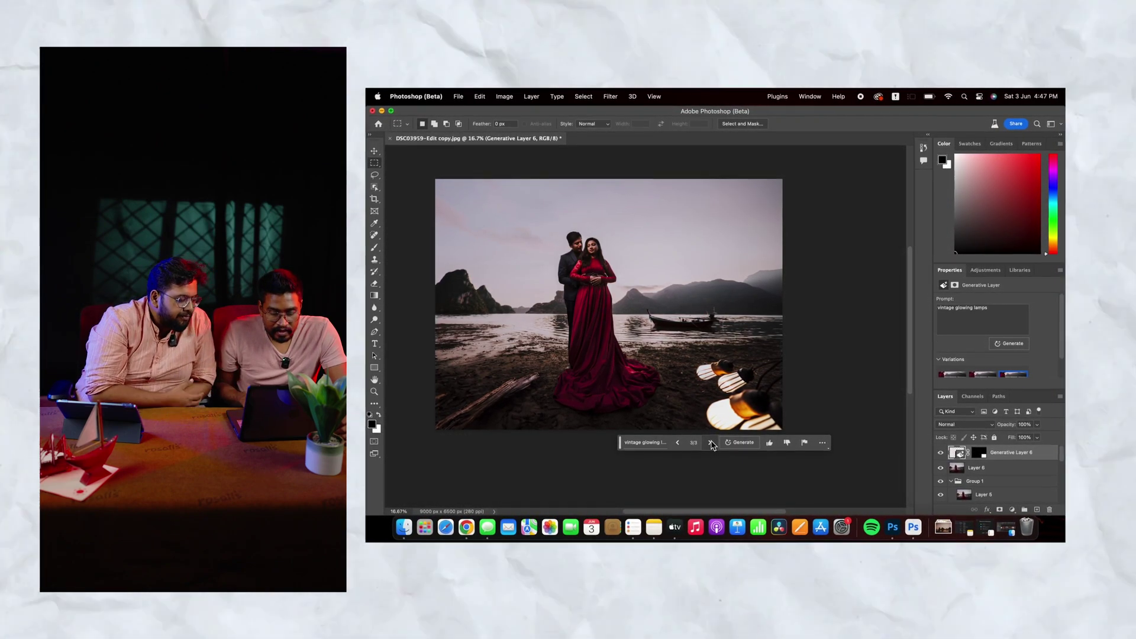
left_click(711, 444)
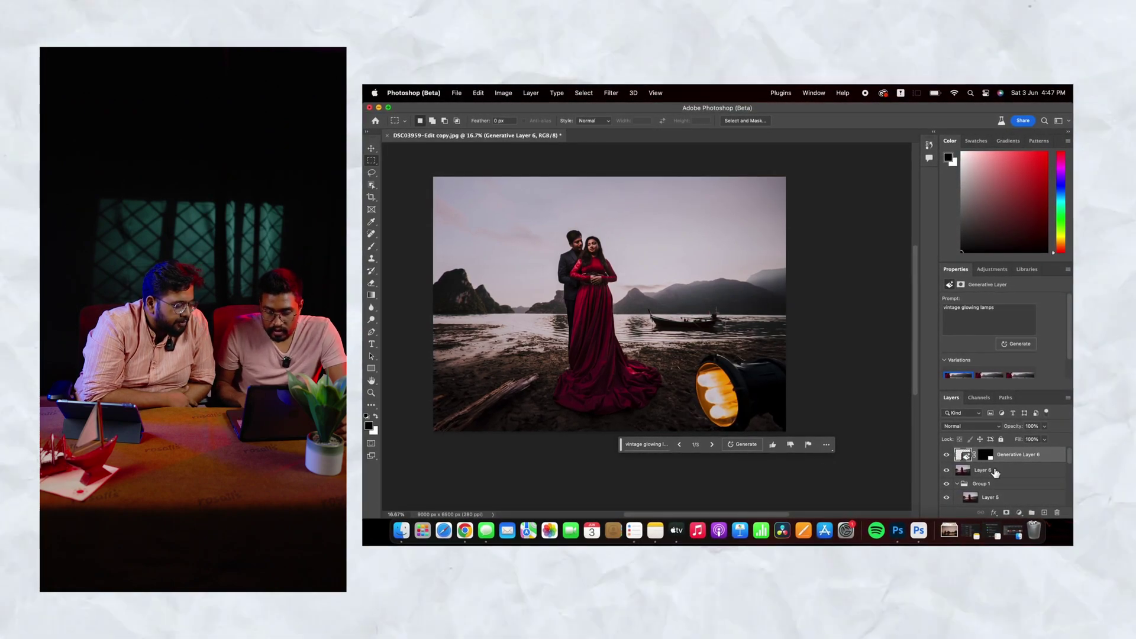
key("Delete")
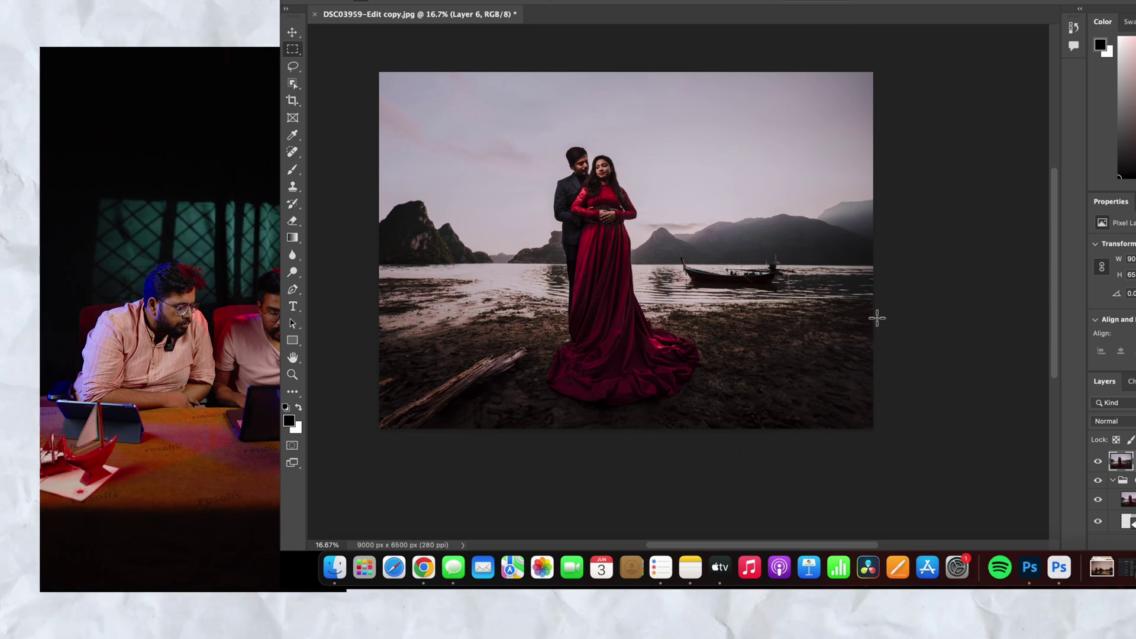
left_click_drag(875, 316, 706, 437)
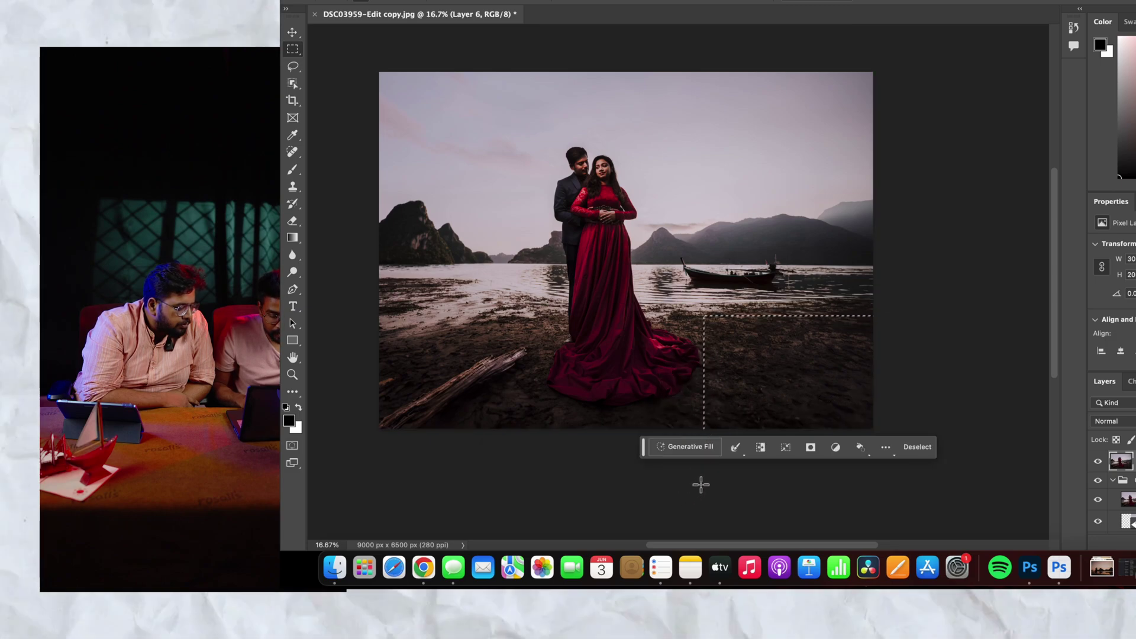
Step: Generative Fill the lower-right selection with 'dry leaves in the forground' and pick variation 2/3
left_click(701, 448)
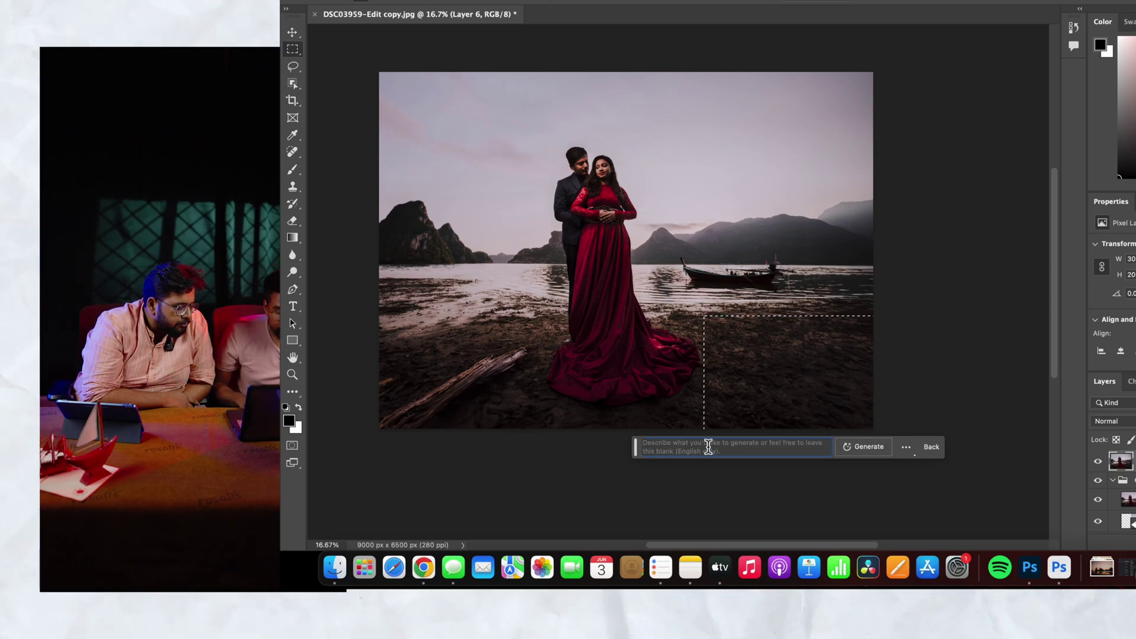
type("dry leaves in the forground")
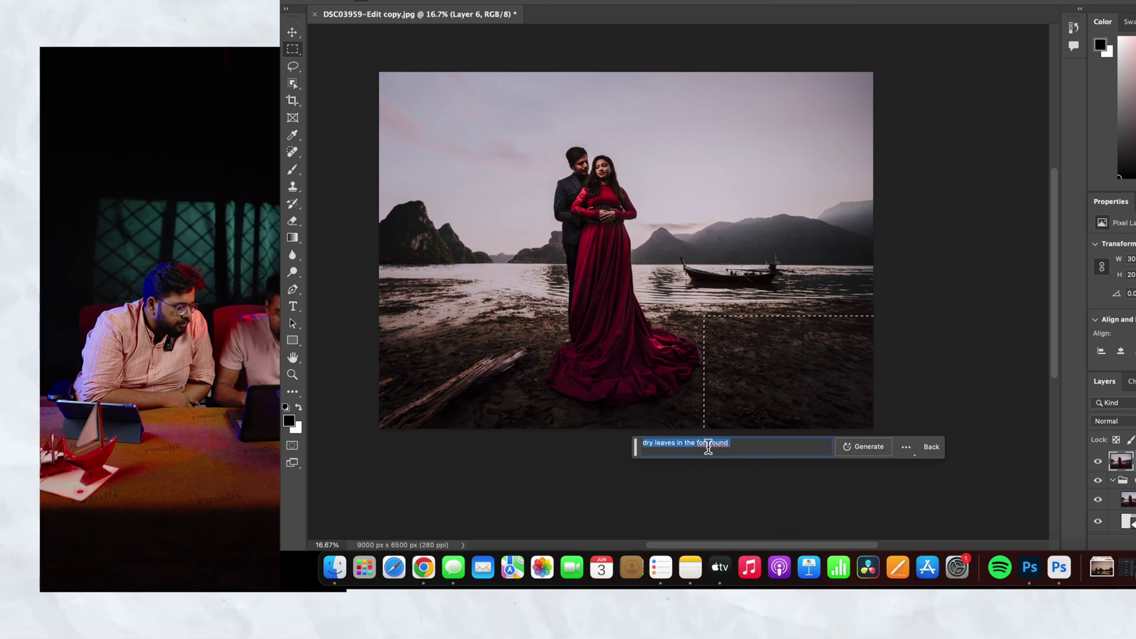
left_click(865, 450)
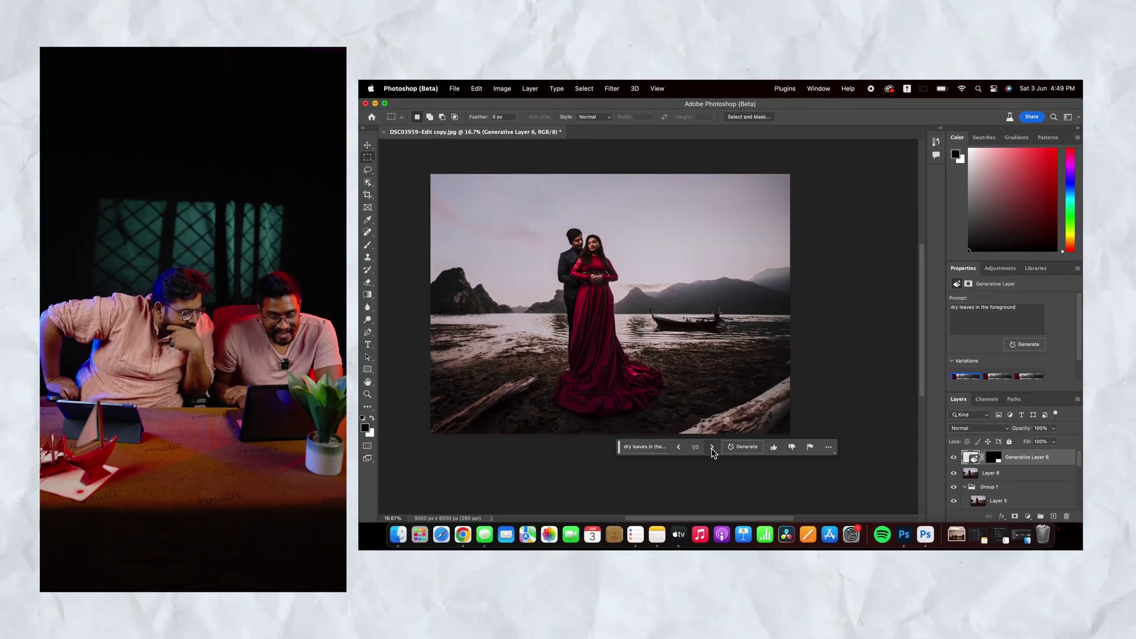
left_click(712, 447)
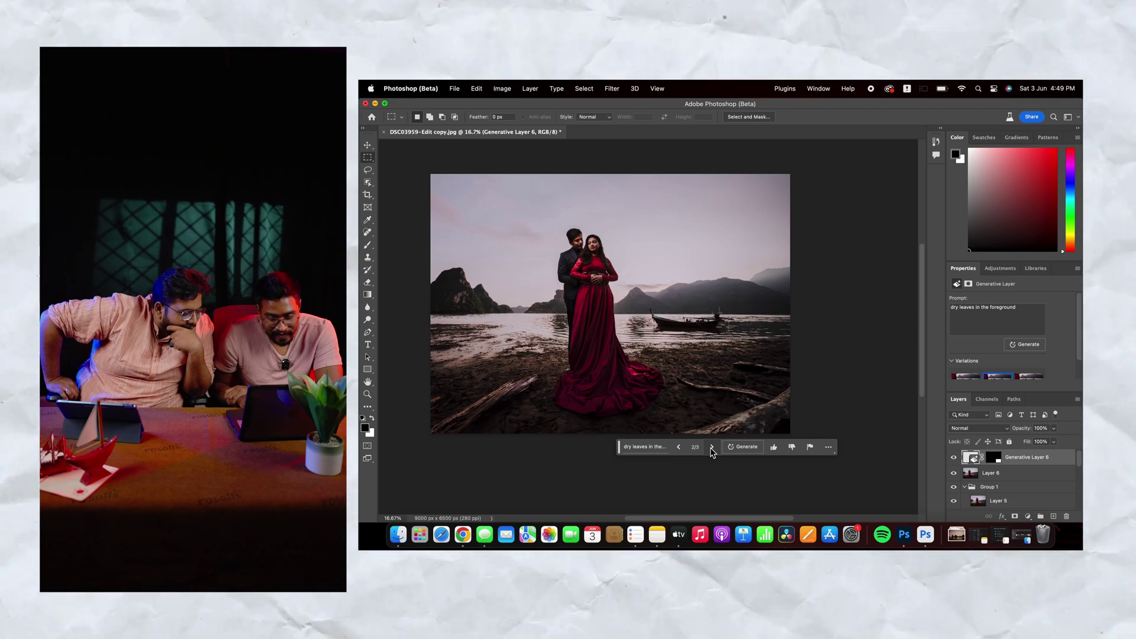
left_click(711, 448)
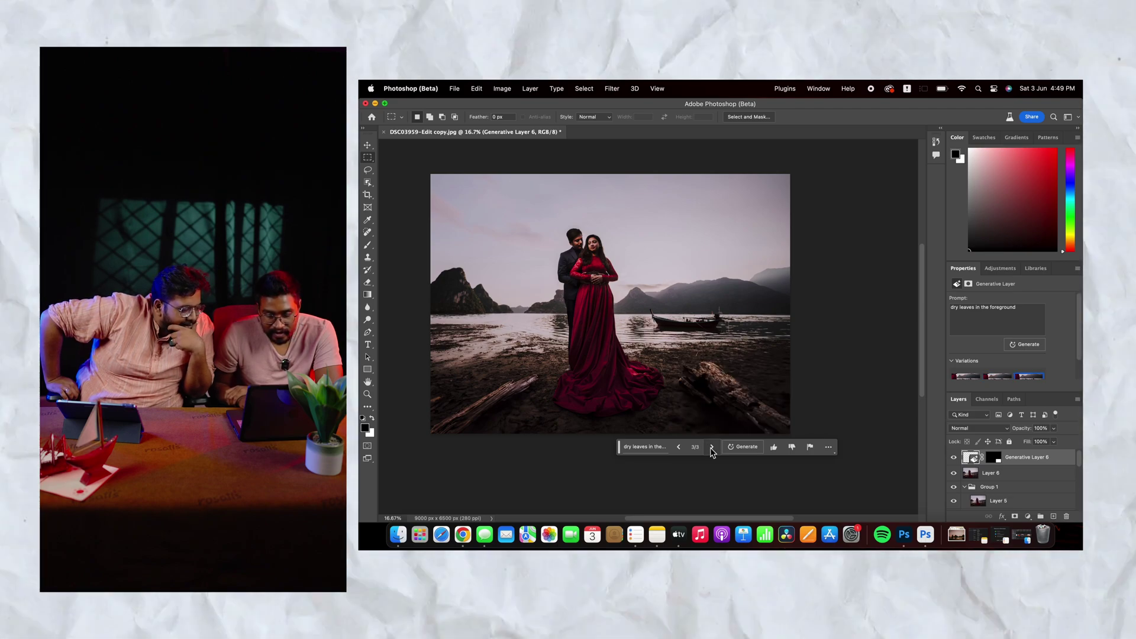
left_click(679, 447)
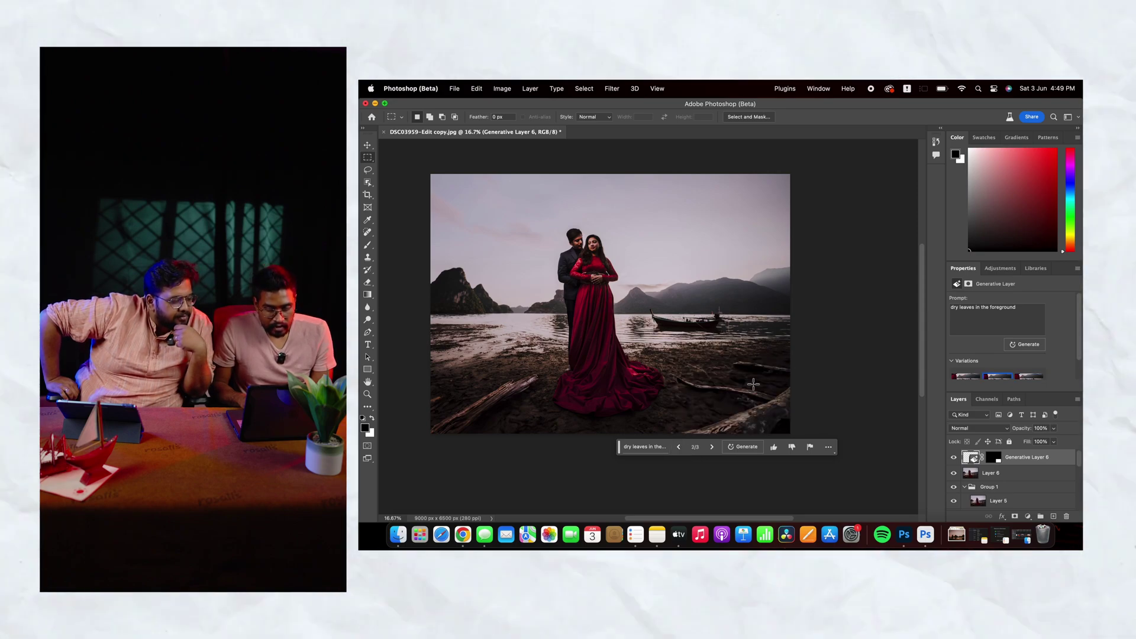
Step: Stamp all visible layers into a new Layer 7, then marquee a strip across the sky
left_click(1028, 474)
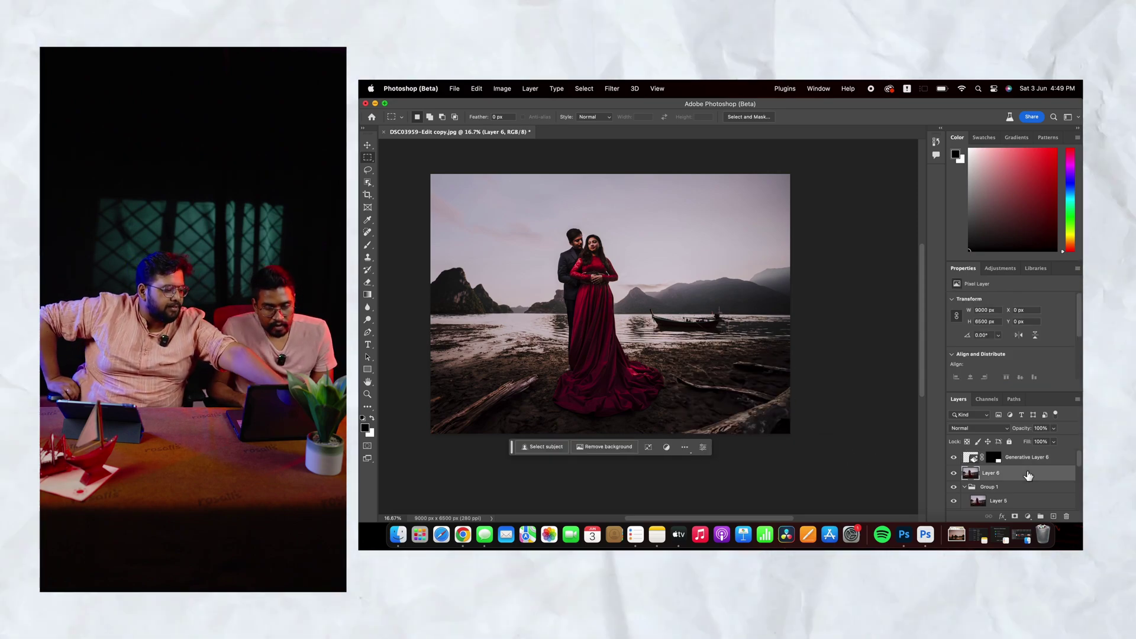
left_click(1022, 459)
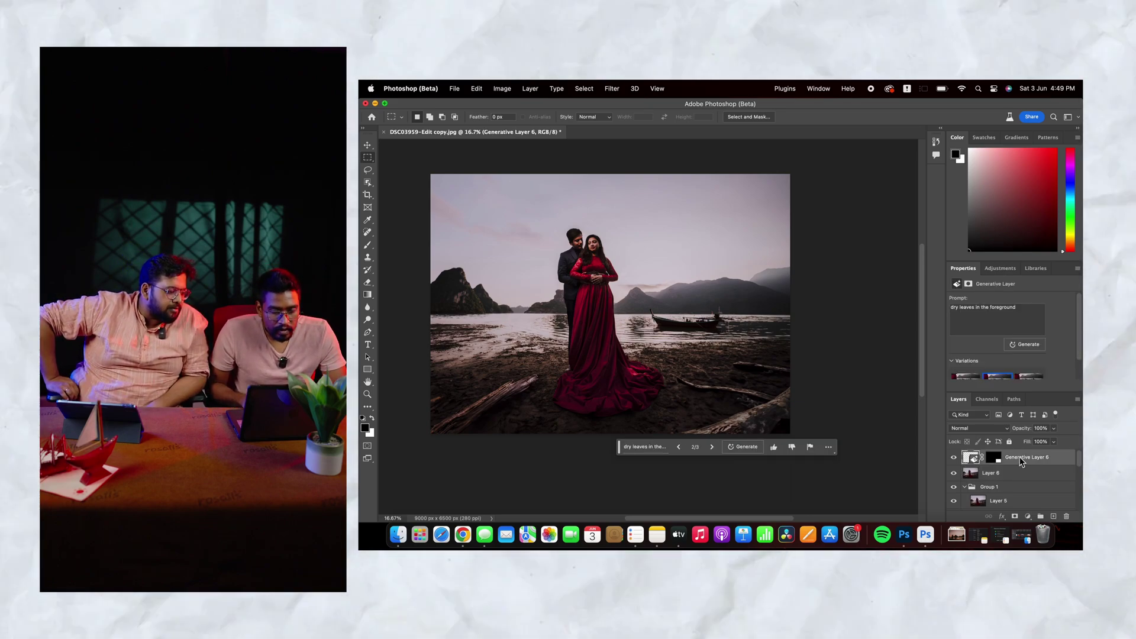
key("super+alt+shift+e")
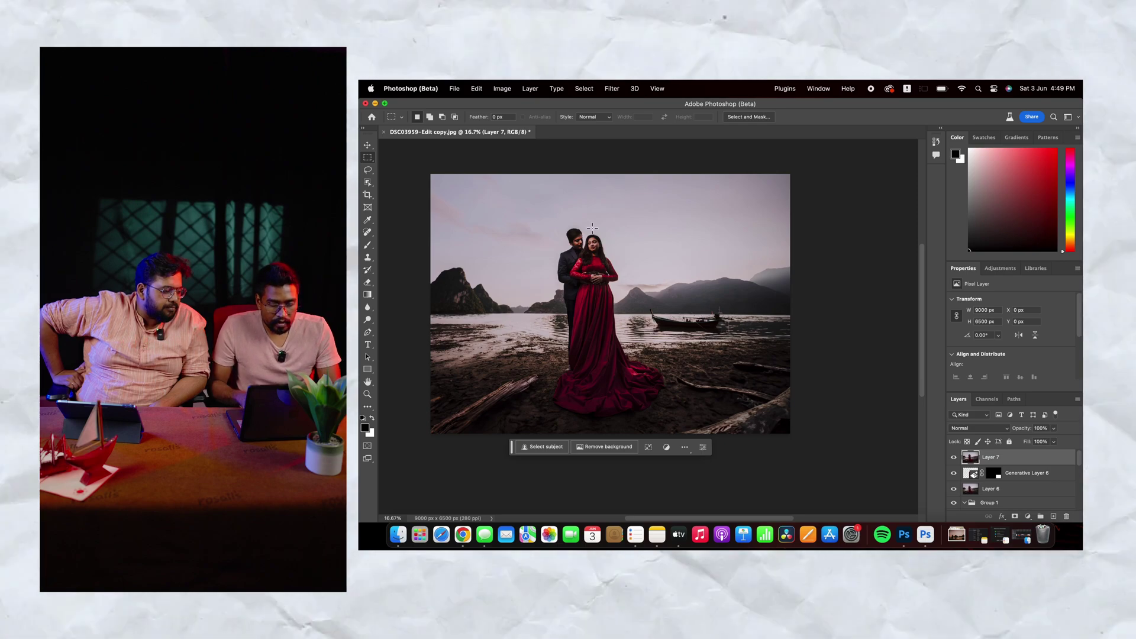
left_click_drag(428, 171, 801, 223)
Step: Generate 'flying birds in the background' in the sky strip and browse the bird variations
left_click(521, 237)
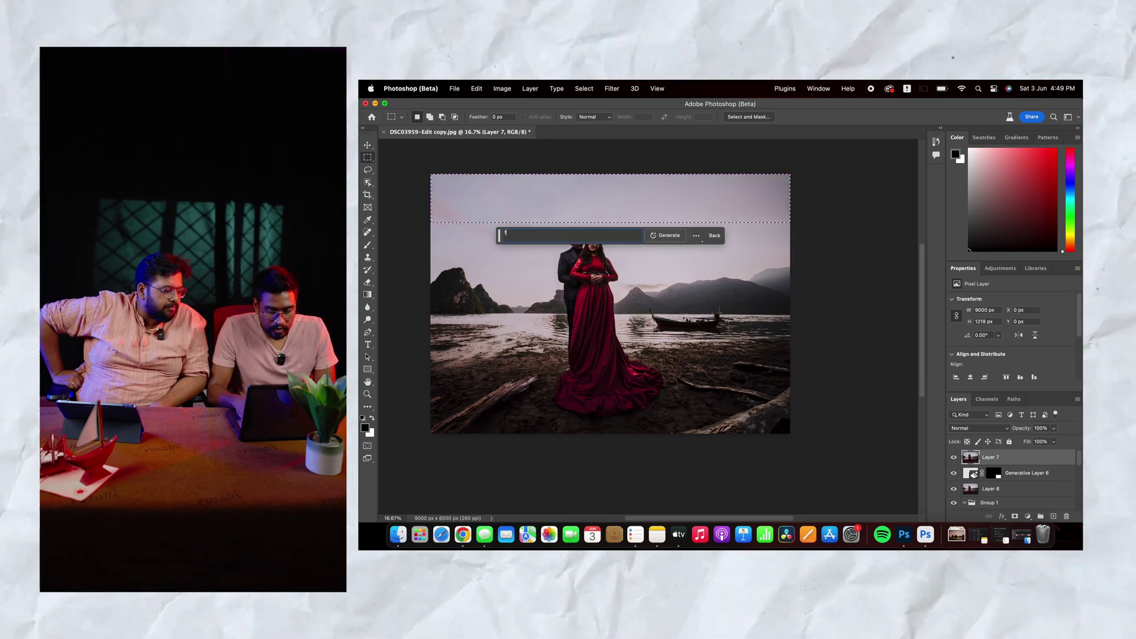
left_click(666, 241)
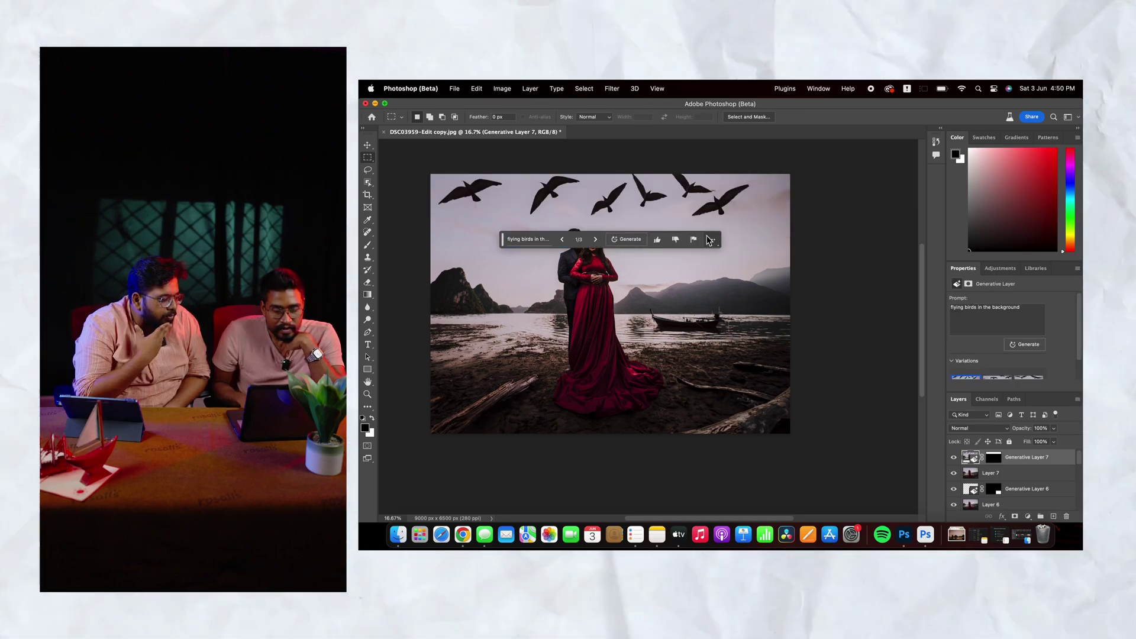
left_click(596, 241)
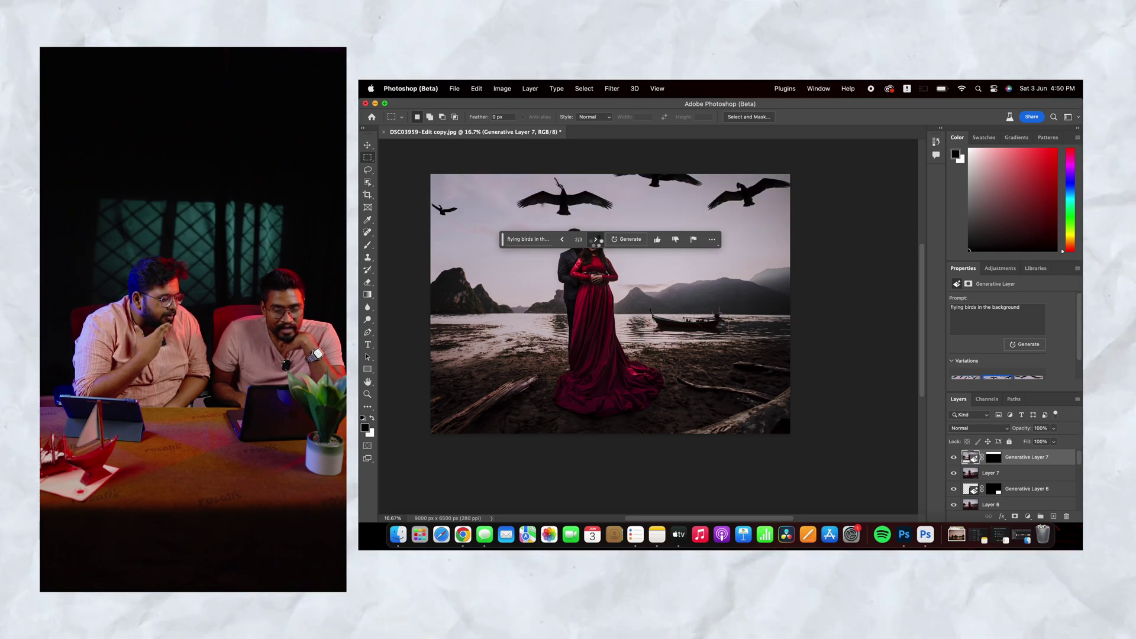
left_click(596, 240)
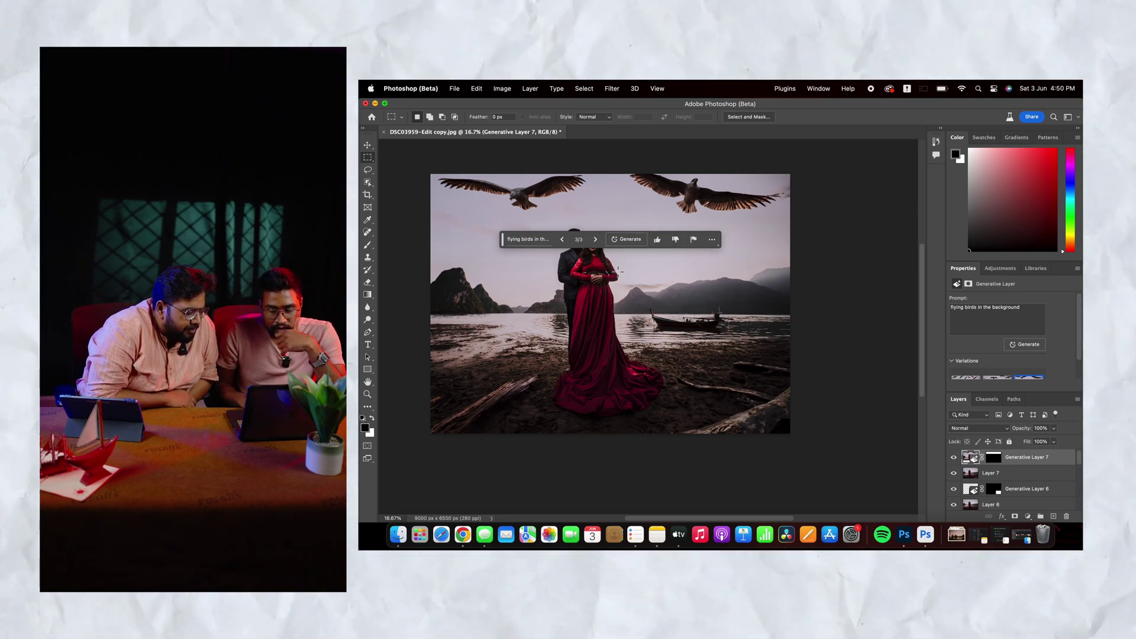
Step: Return to Generative Layer 7 and choose bird variation 2/3
left_click(971, 475)
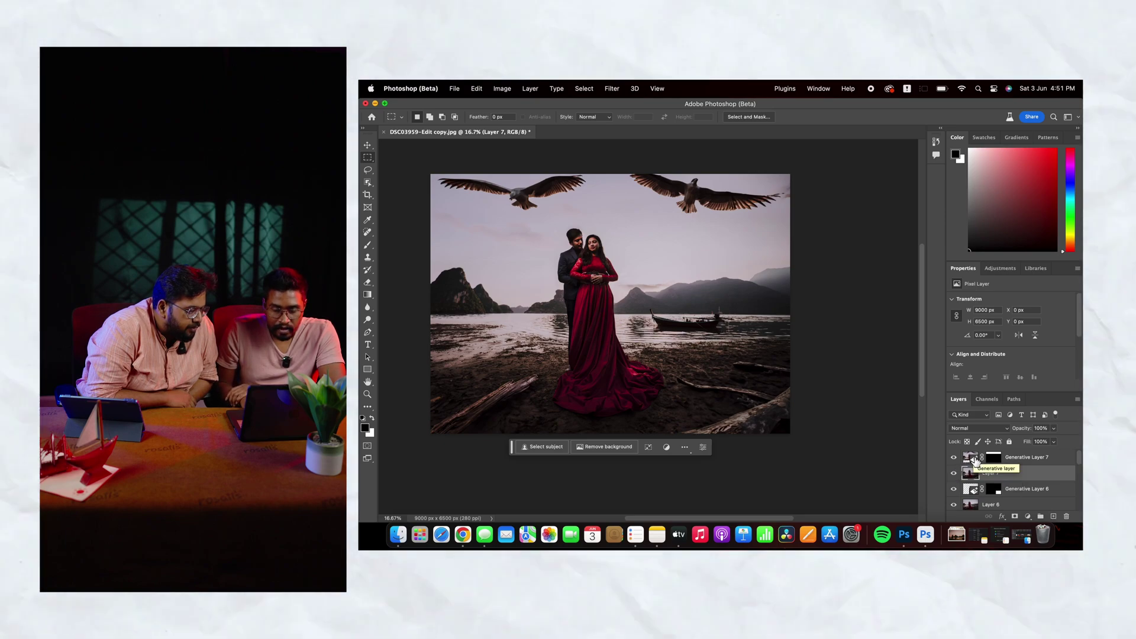
left_click(979, 456)
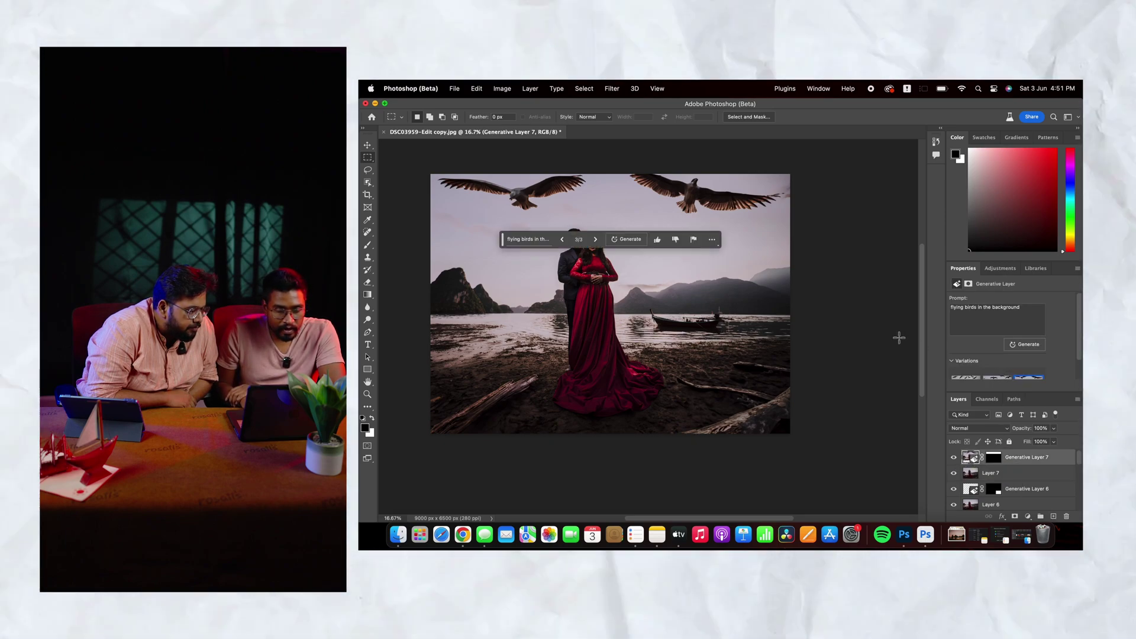
left_click(565, 240)
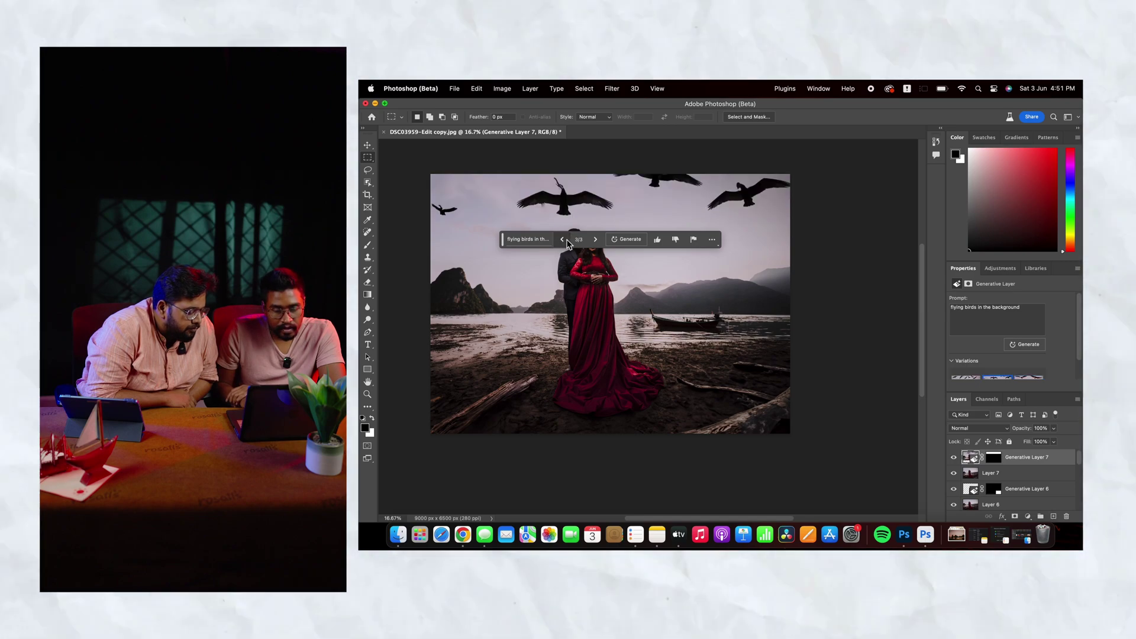
left_click(1028, 477)
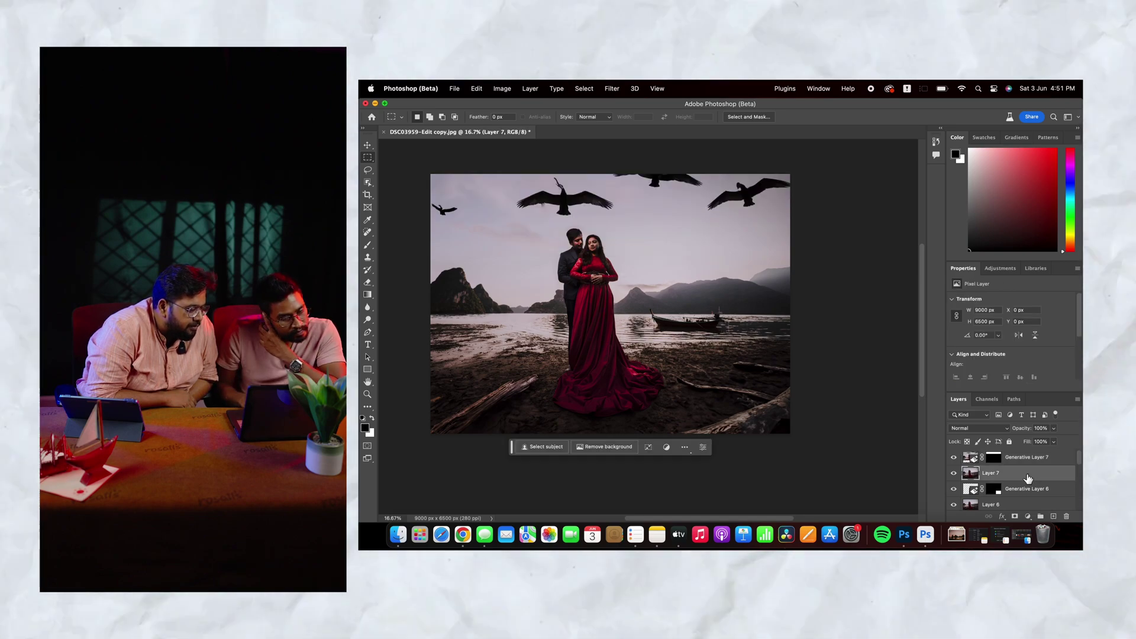